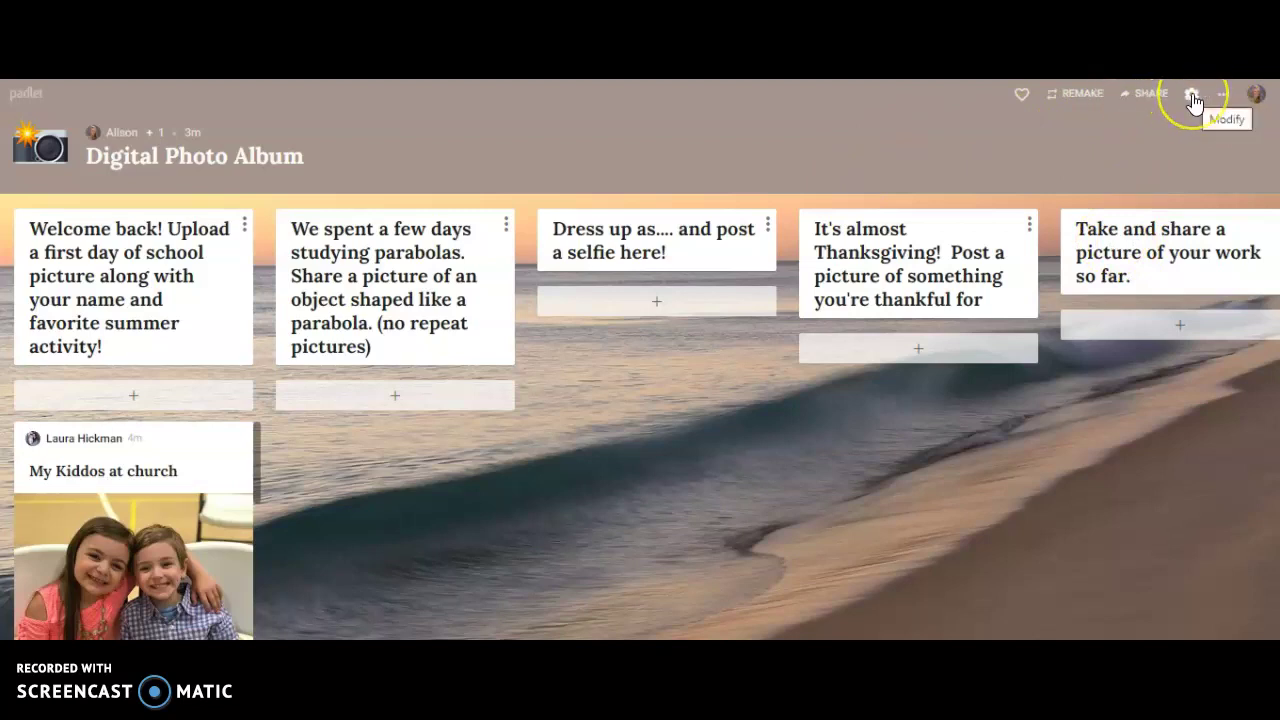
Step: Open the Digital Photo Album padlet's settings and check its content filtering, toggling Require Approval off and back on
click(1193, 98)
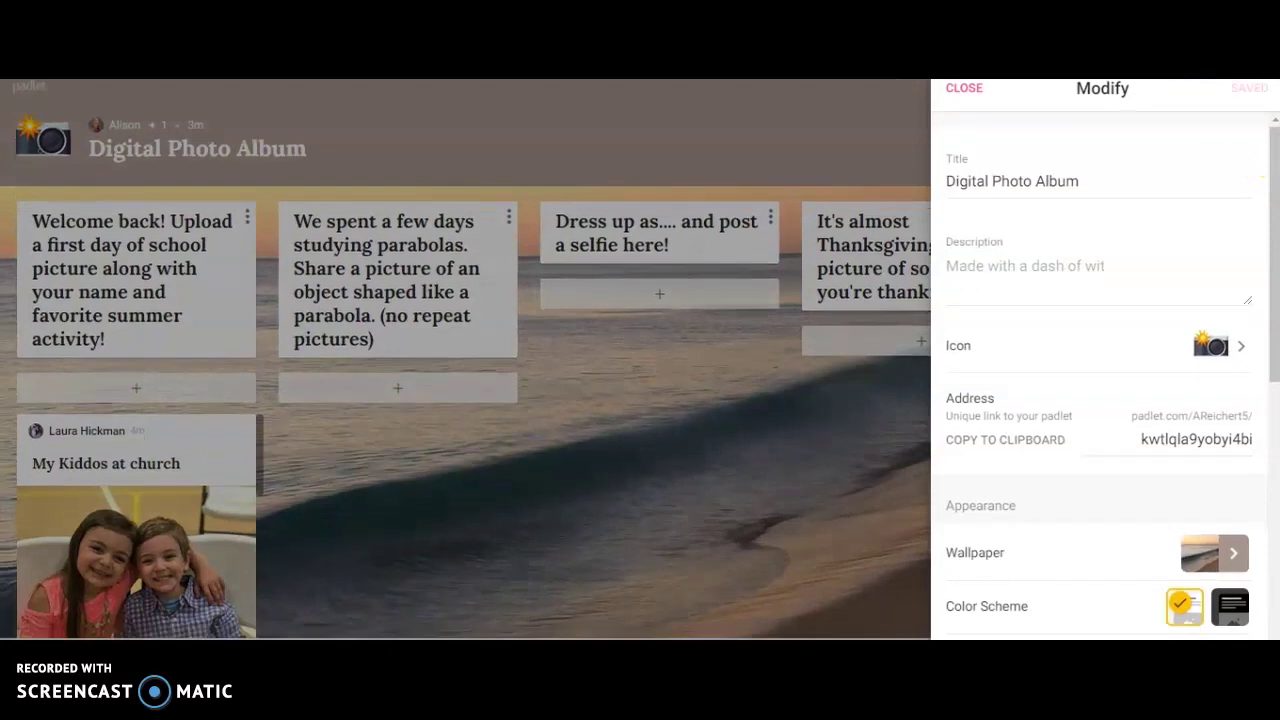
drag(1266, 163, 1266, 457)
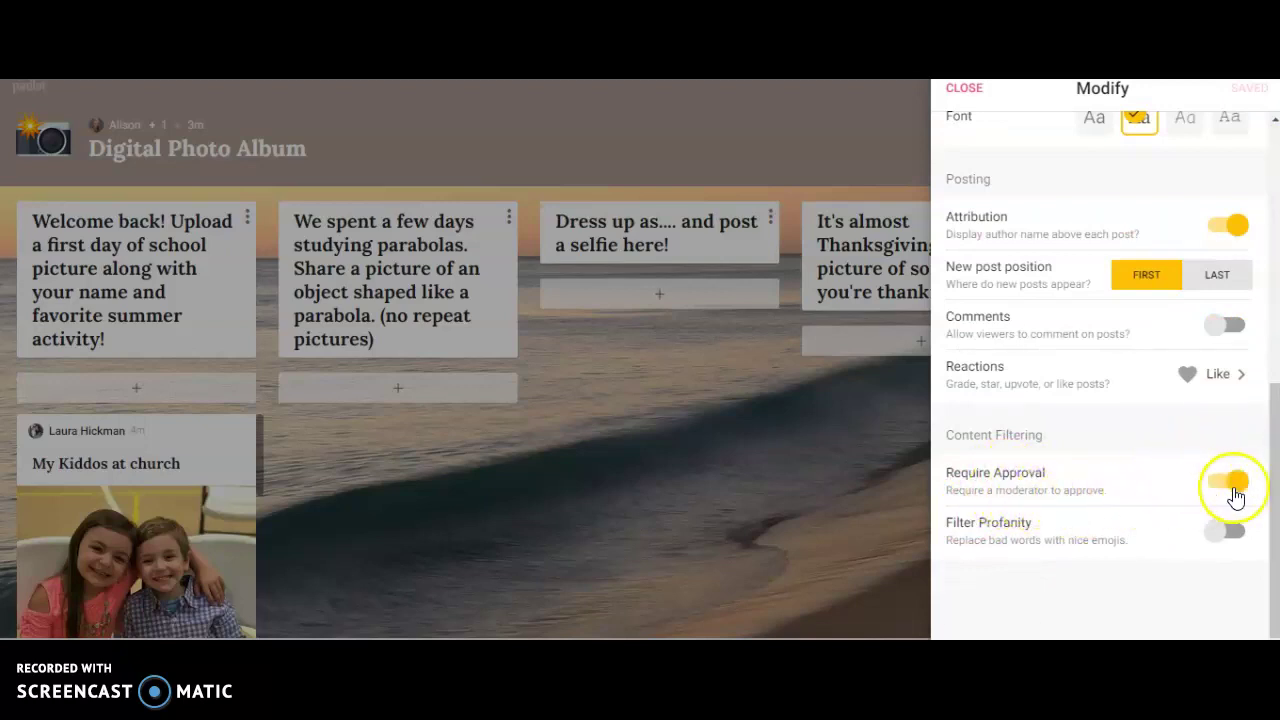
click(1236, 496)
click(1240, 494)
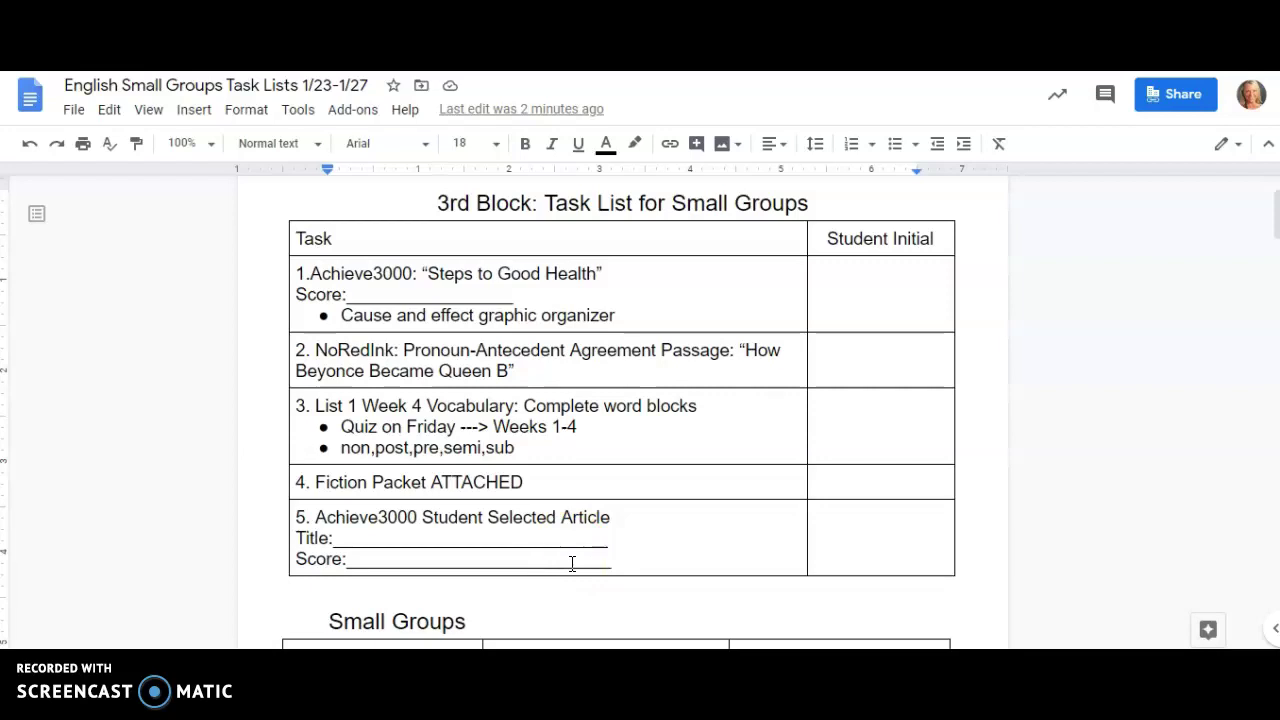
Step: Look over the 3rd Block task list and the Small Groups table in the English Small Groups Task Lists document
scroll(572, 563, down, 3)
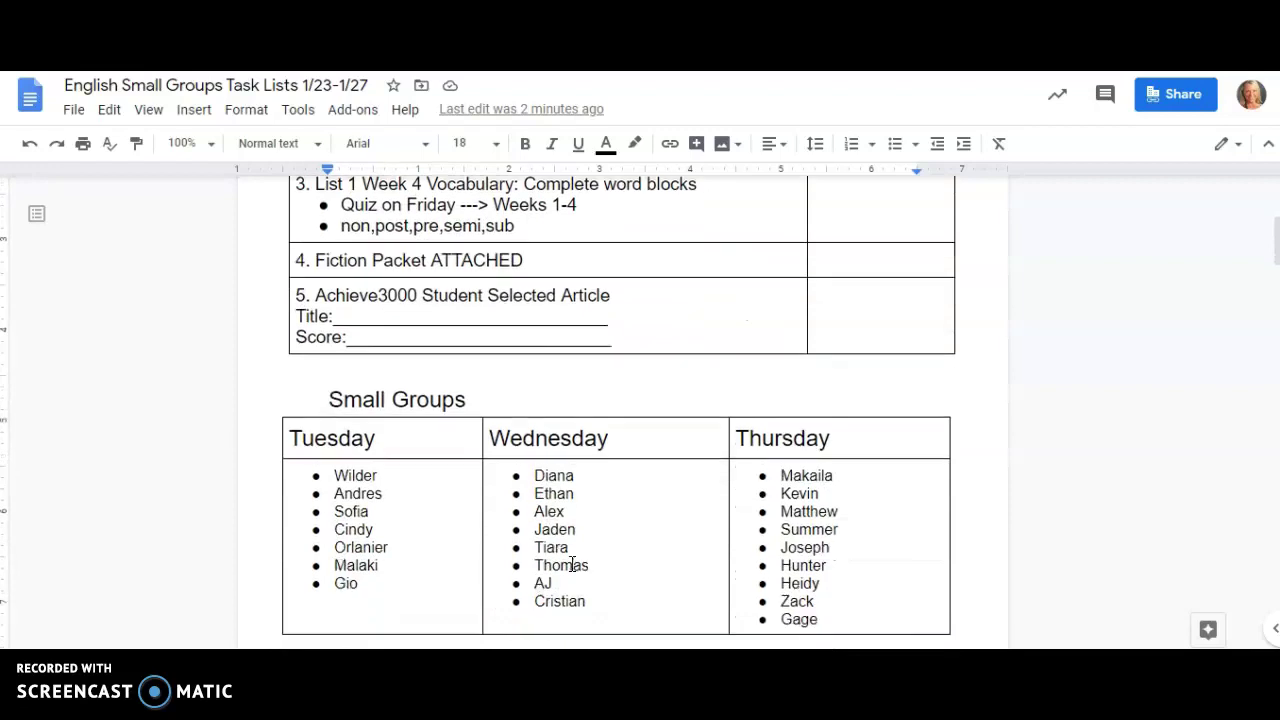
scroll(572, 565, down, 1)
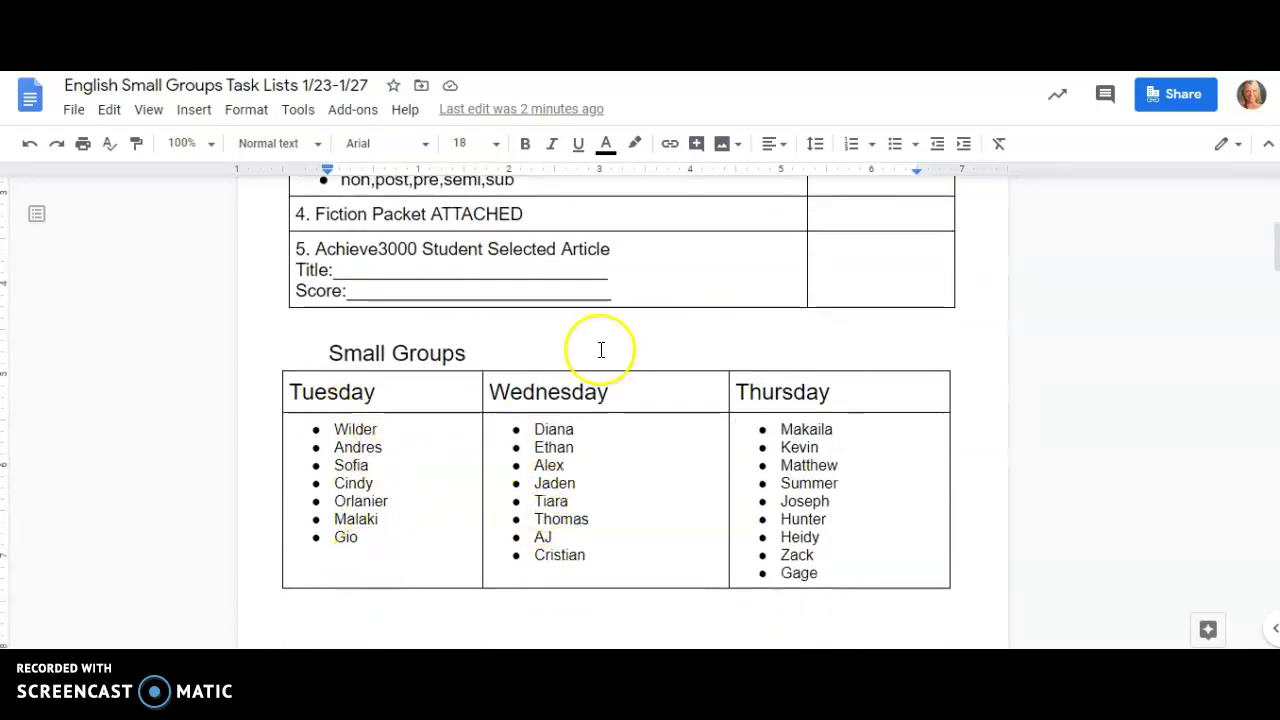
scroll(575, 540, up, 5)
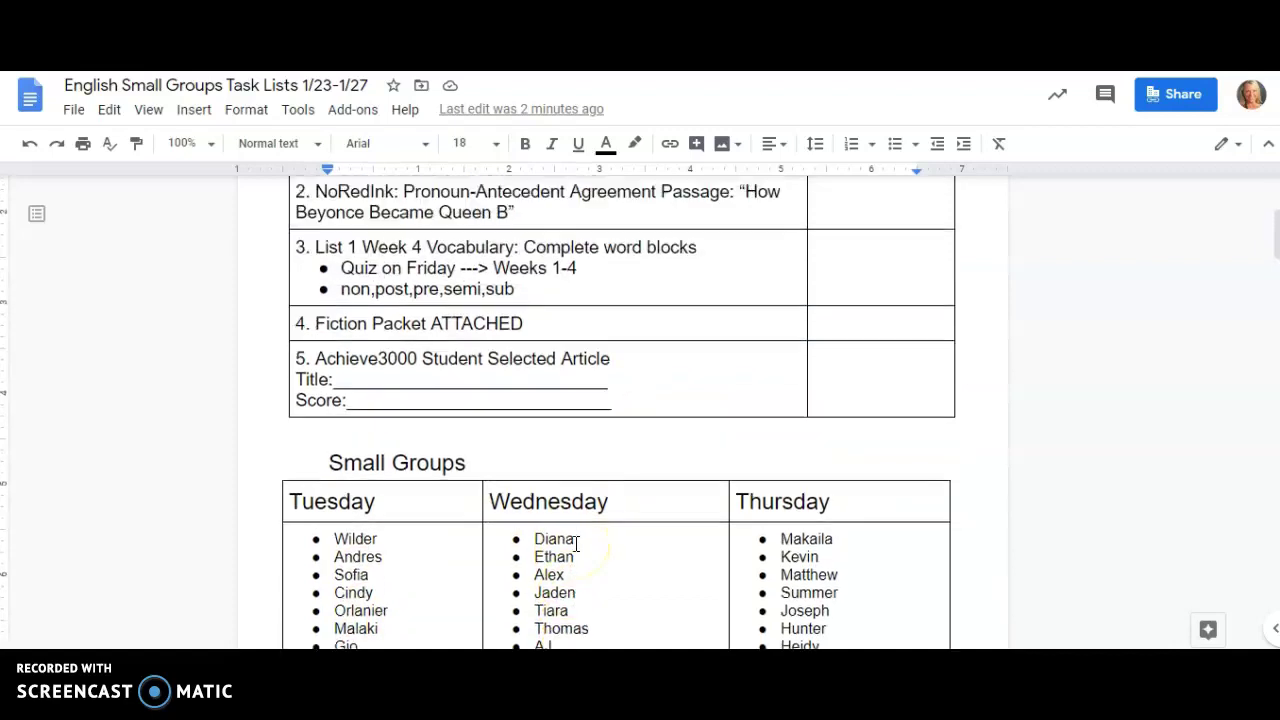
scroll(576, 543, up, 2)
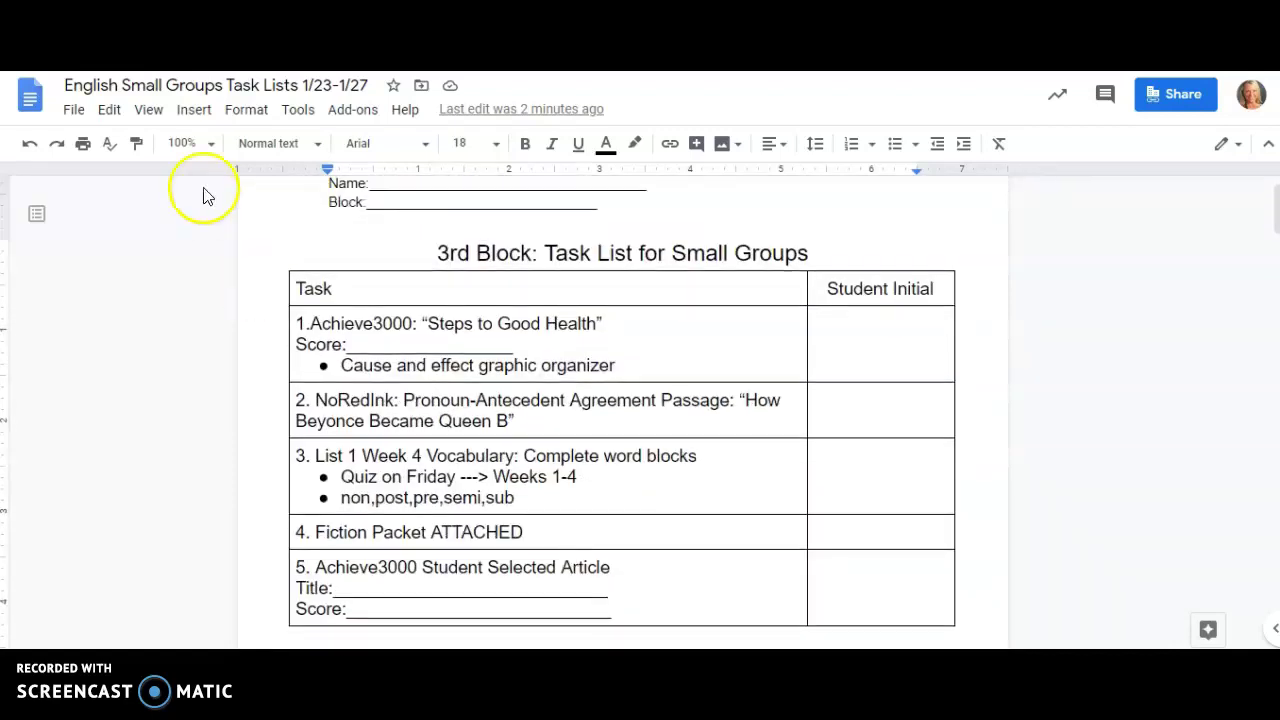
scroll(82, 357, down, 1)
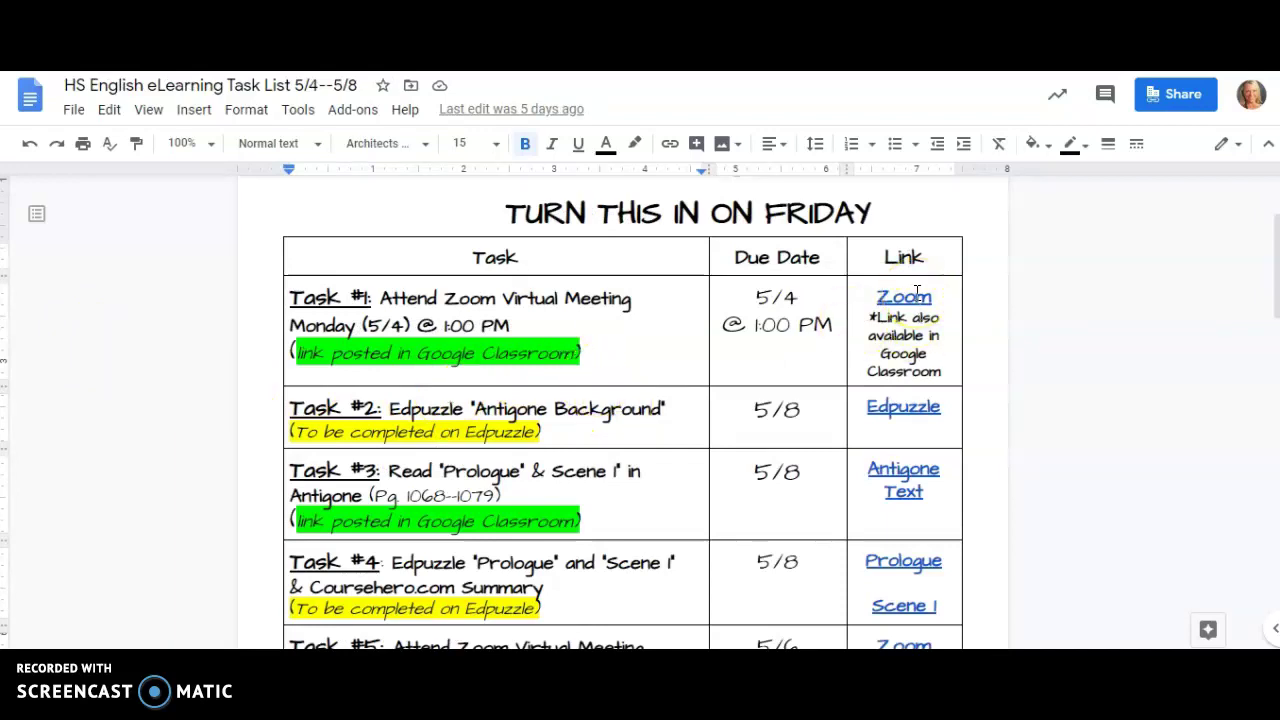
Step: Review the tasks in the HS English eLearning Task List, checking the Task #2 Edpuzzle and Task #3 Antigone Text links
click(903, 405)
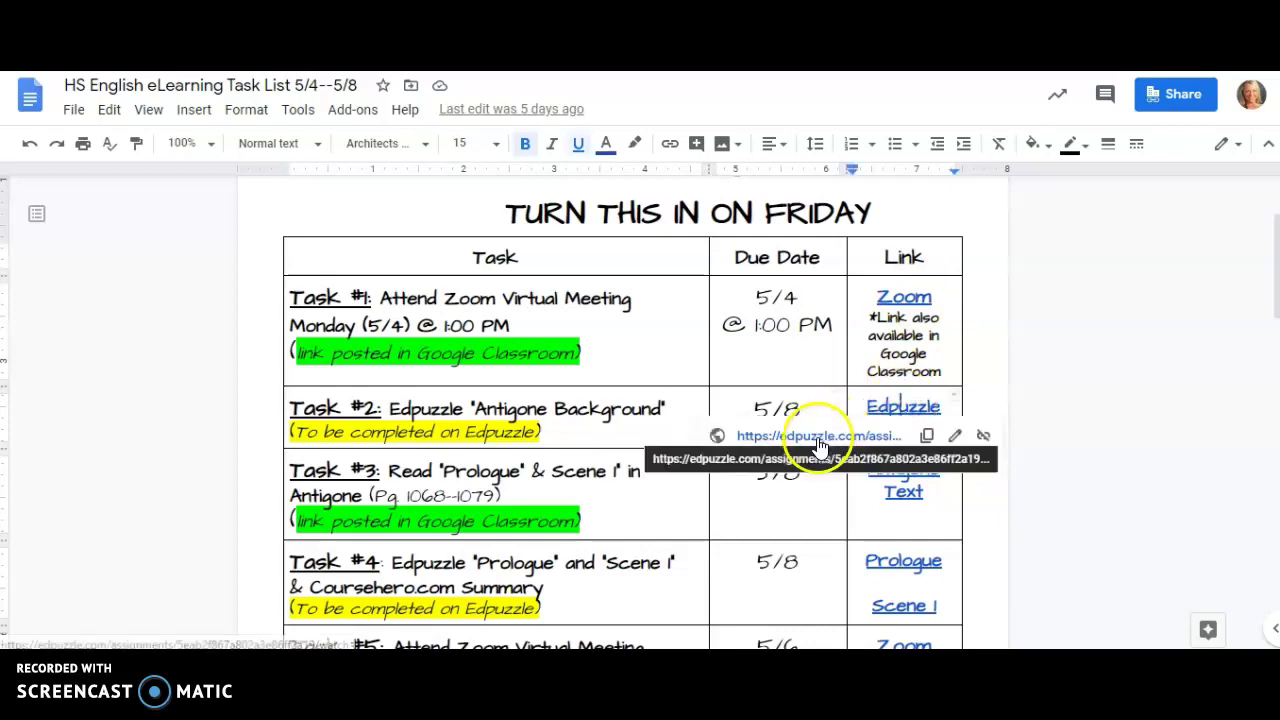
click(683, 408)
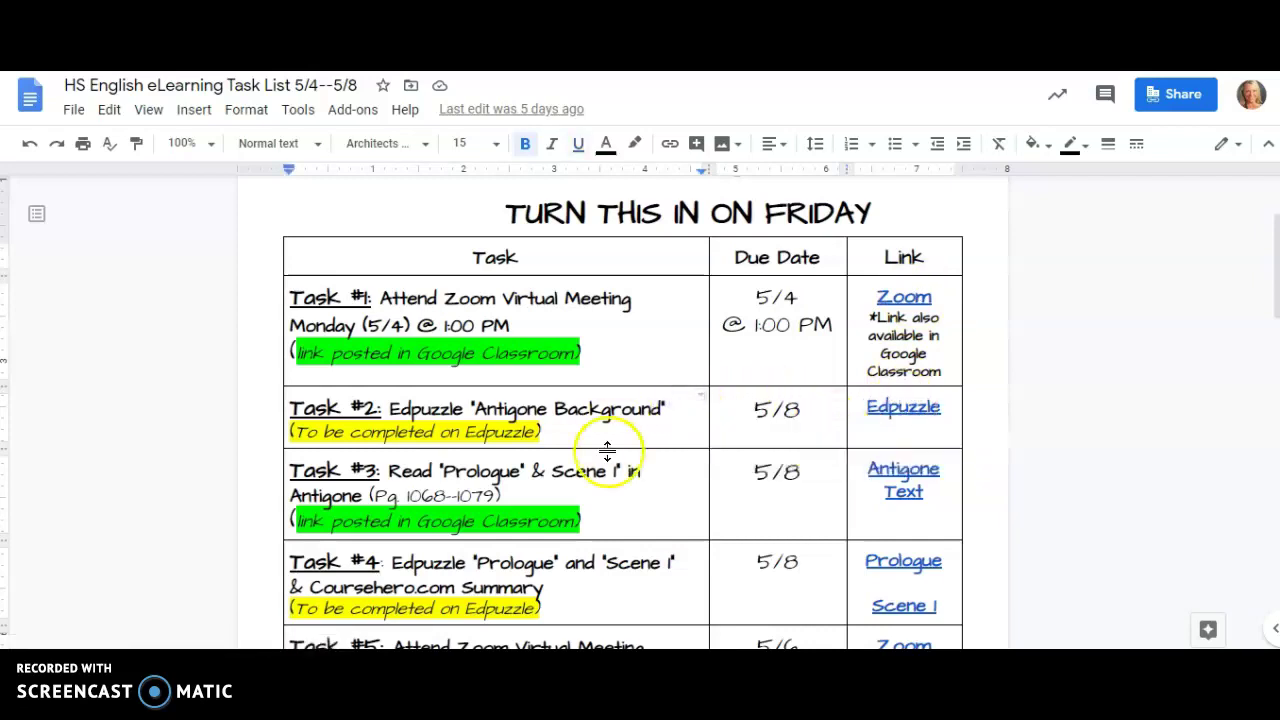
scroll(610, 452, down, 1)
scroll(610, 452, down, 1)
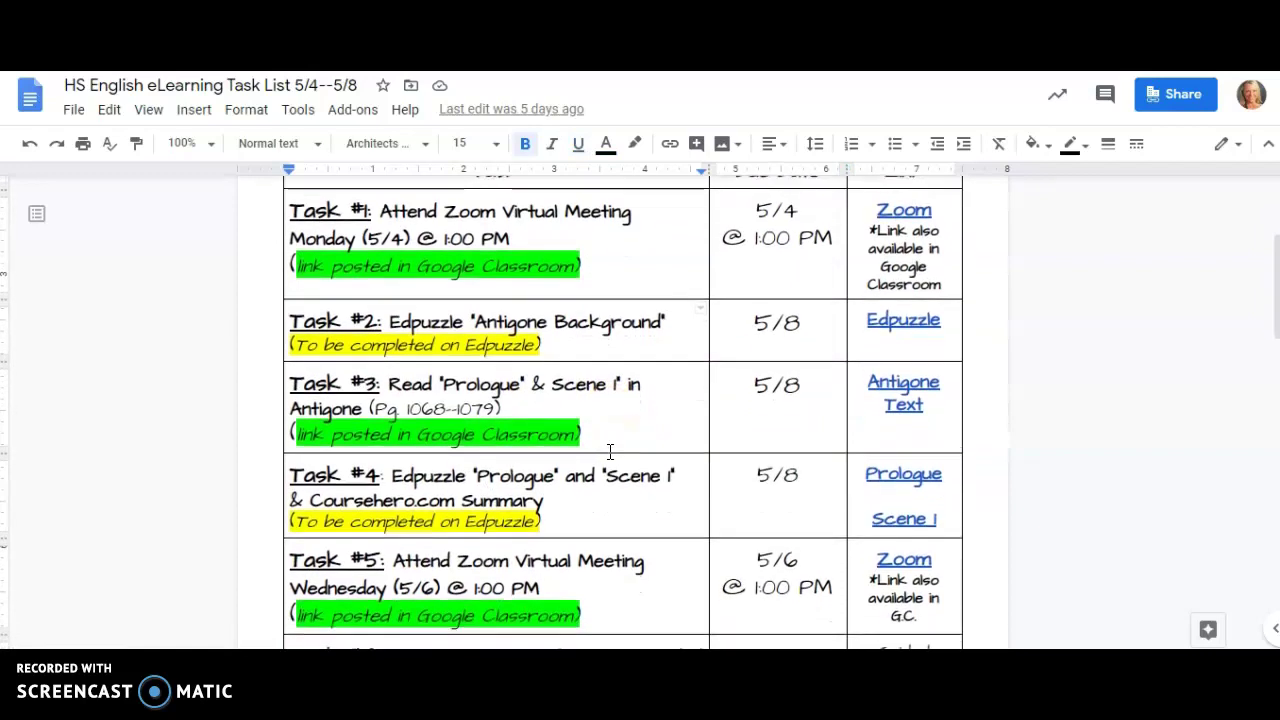
click(899, 383)
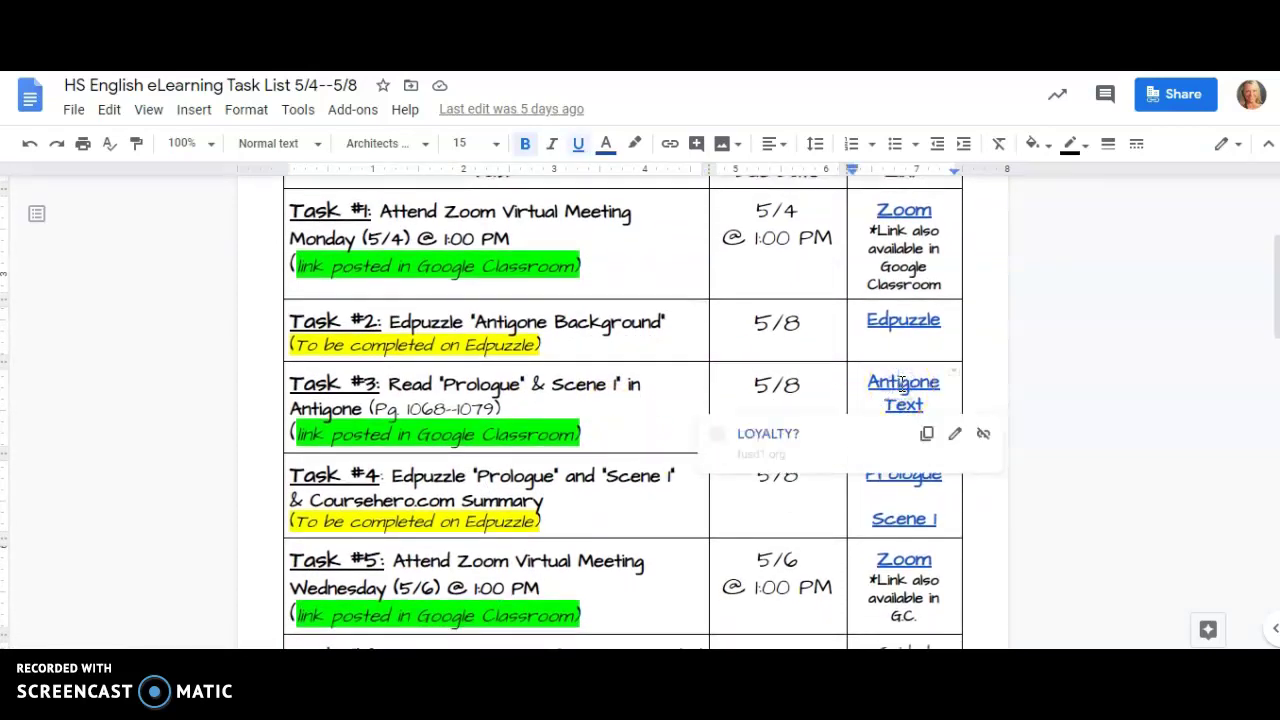
click(667, 390)
scroll(637, 430, down, 1)
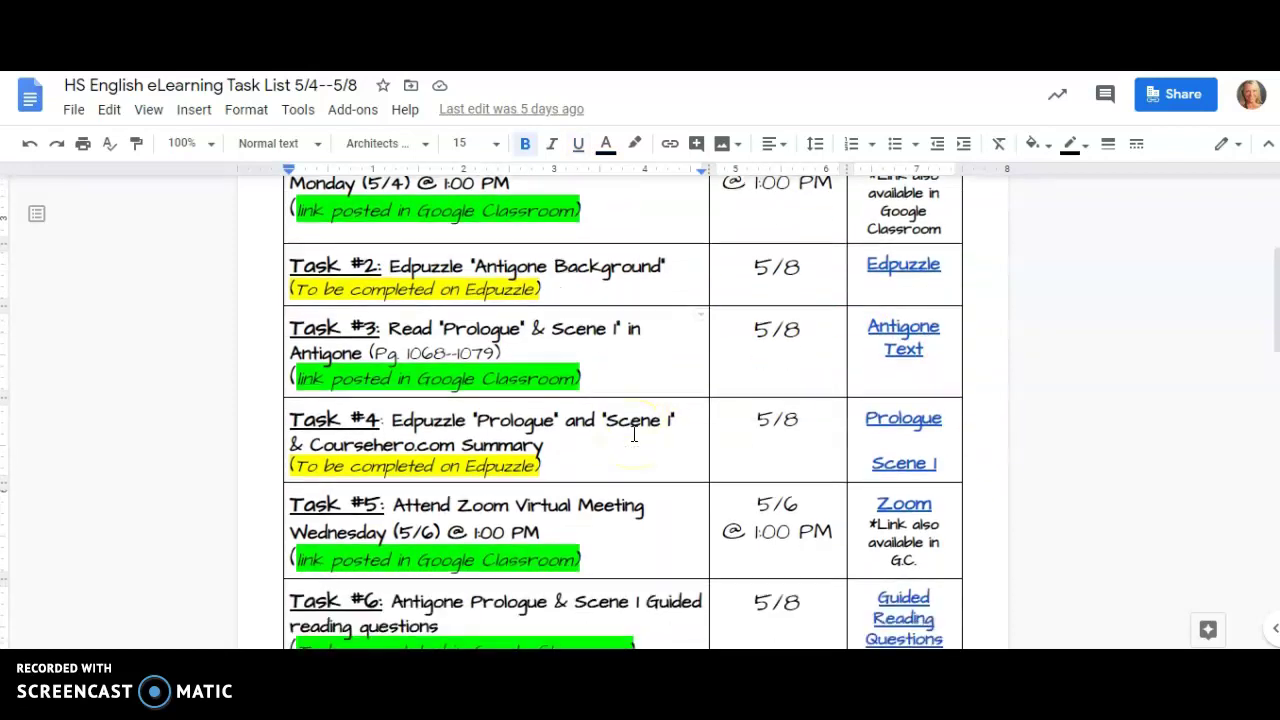
scroll(634, 434, down, 2)
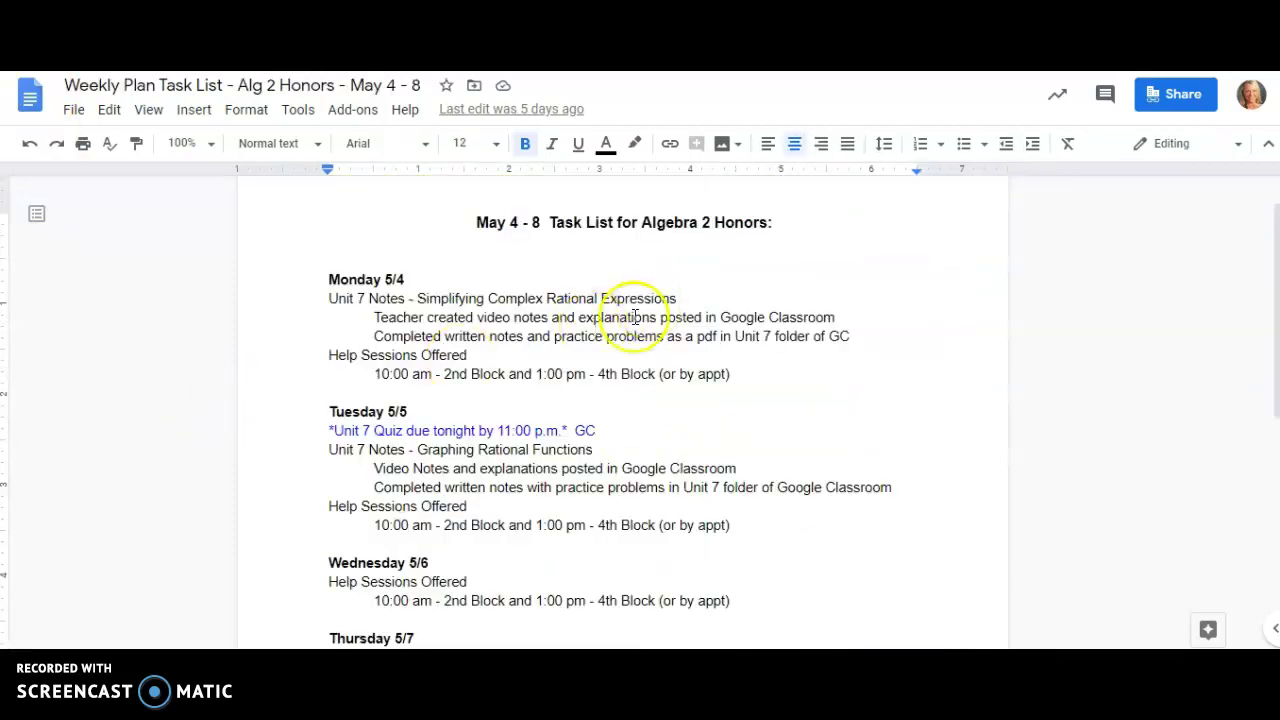
Step: Read through the Algebra 2 Honors weekly plan for May 4 - 8, including the daily entries and the assignments due
scroll(626, 389, down, 1)
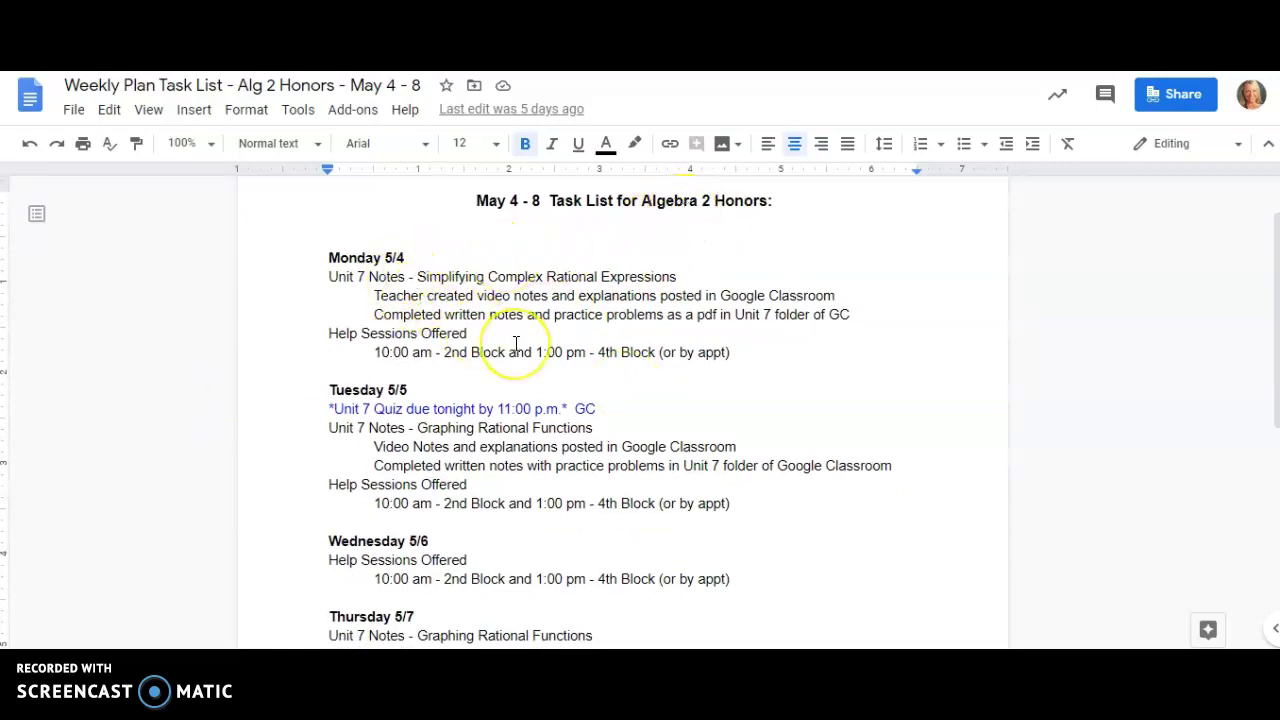
scroll(515, 343, down, 1)
scroll(565, 372, down, 2)
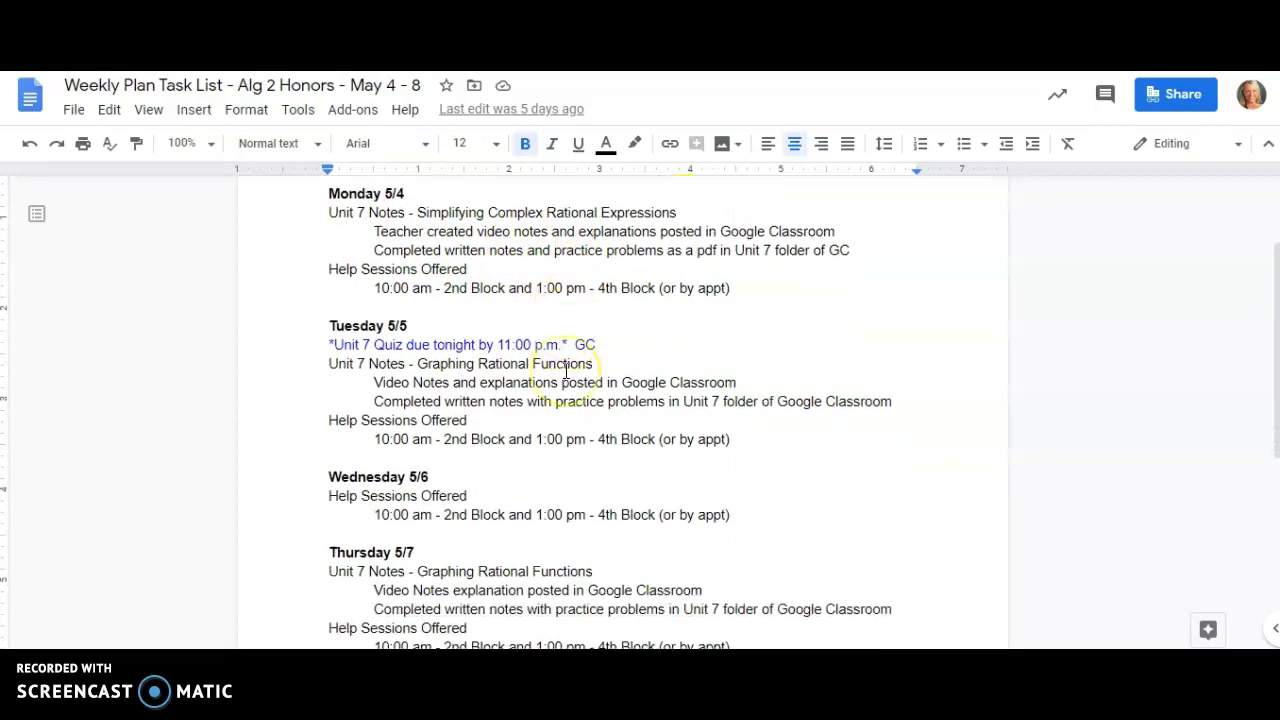
scroll(565, 372, down, 5)
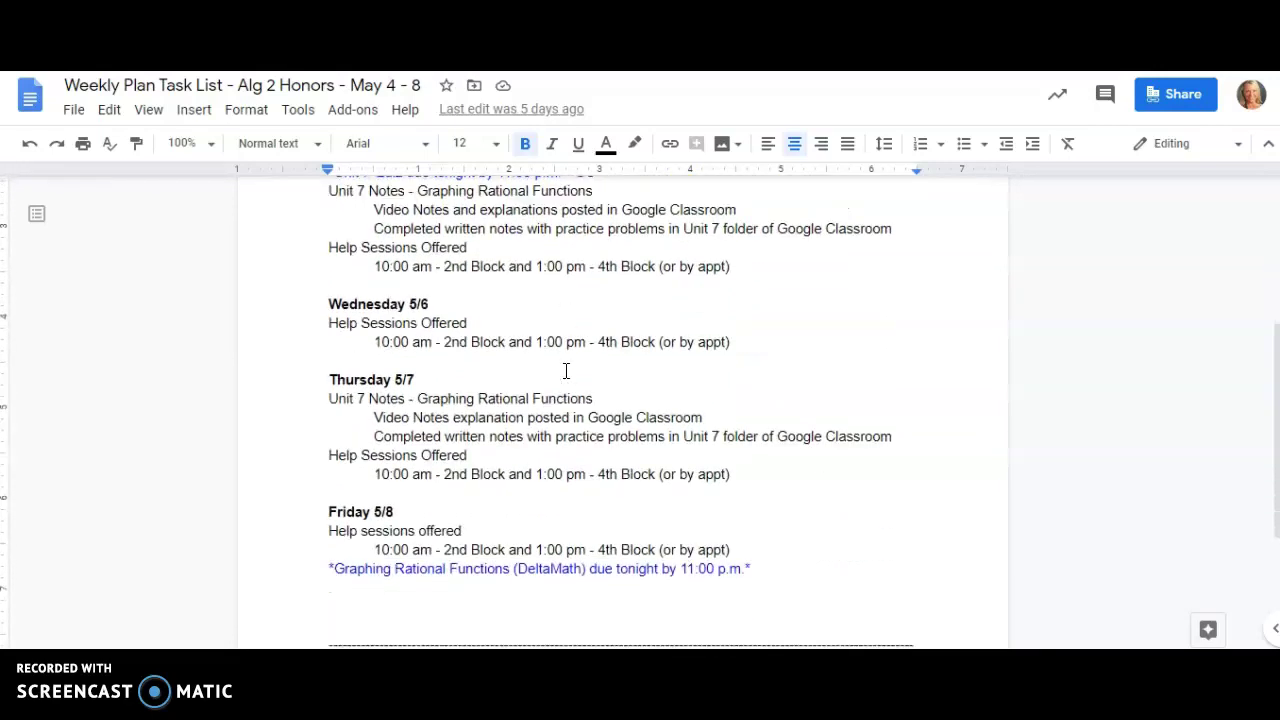
scroll(563, 366, down, 1)
scroll(525, 575, down, 3)
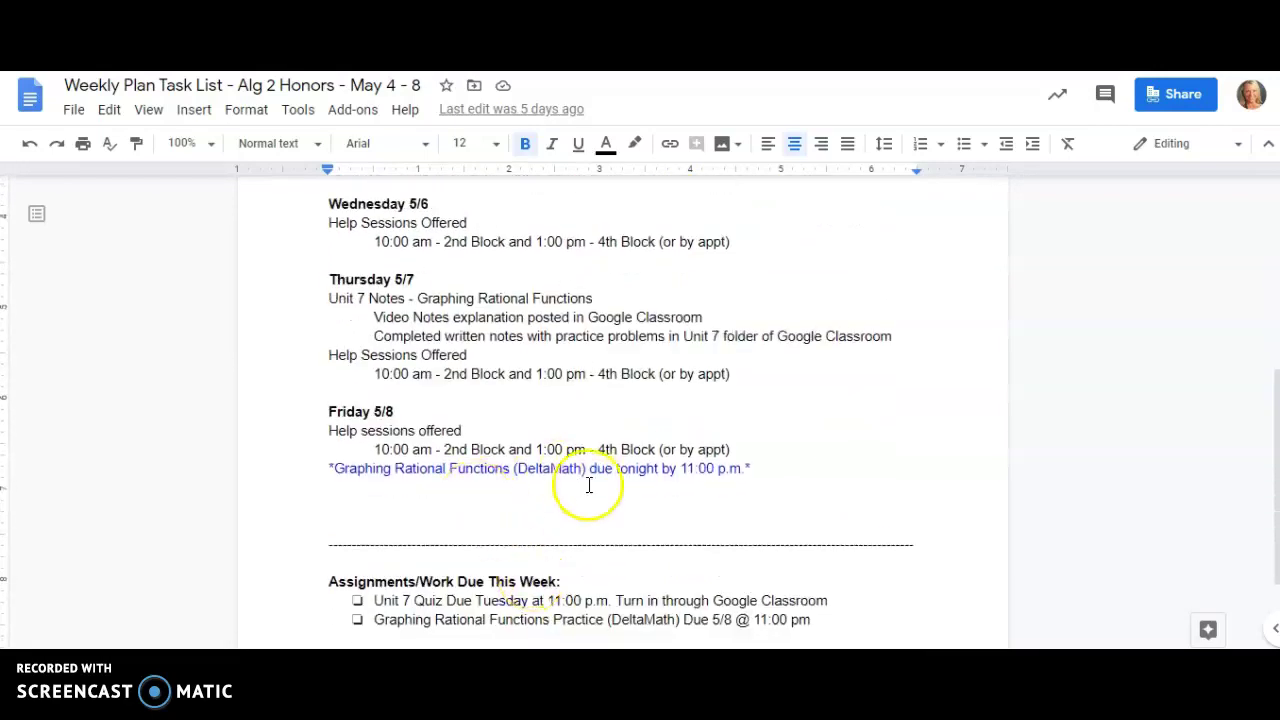
scroll(610, 485, down, 2)
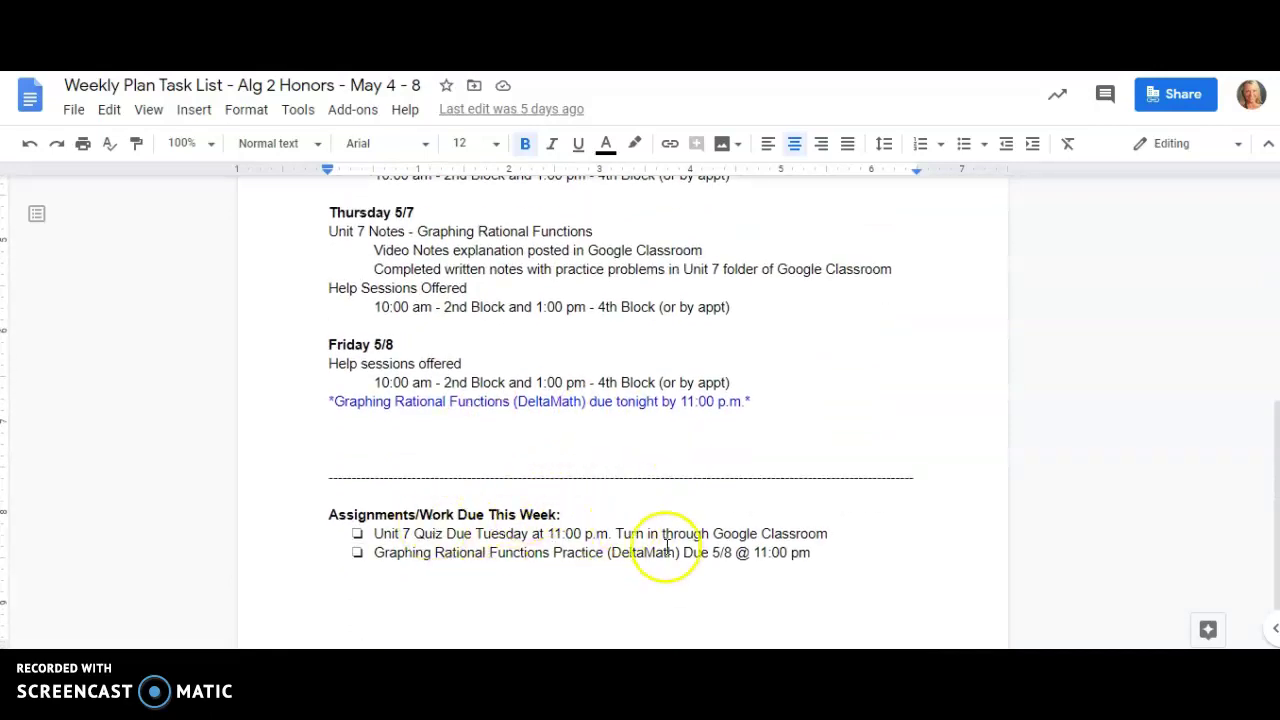
scroll(671, 449, up, 5)
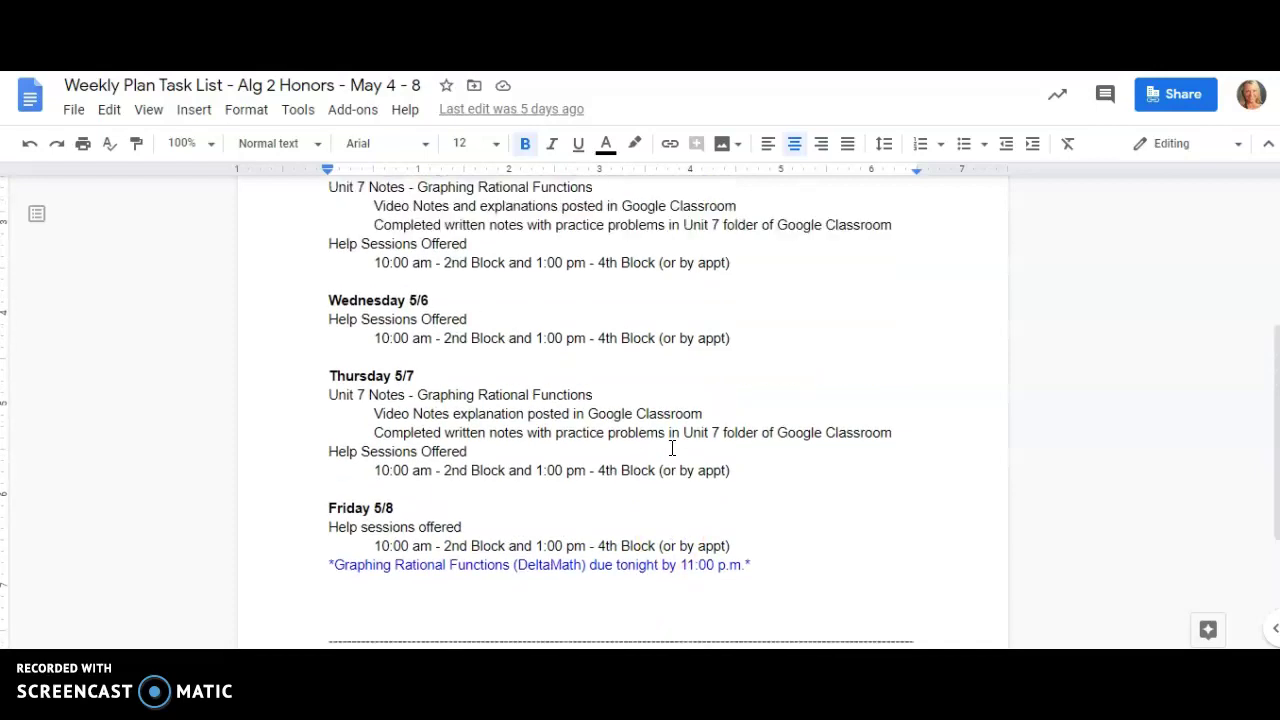
scroll(672, 448, up, 5)
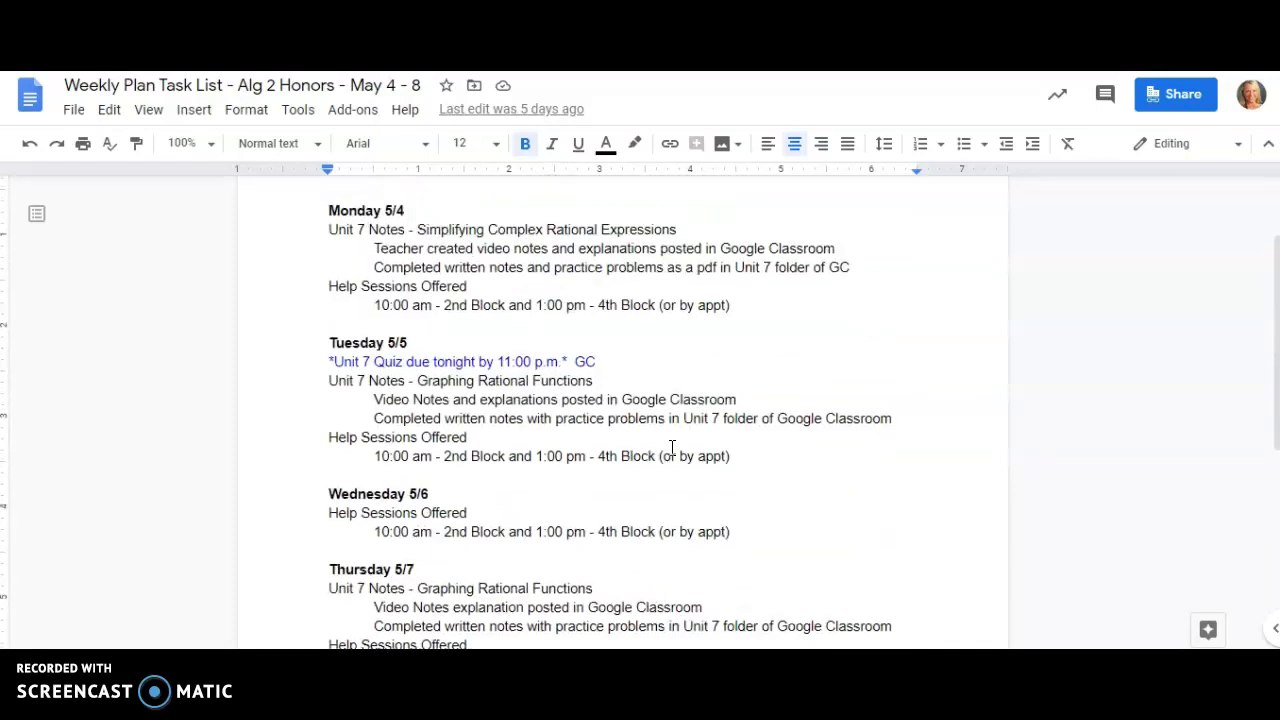
scroll(672, 448, down, 1)
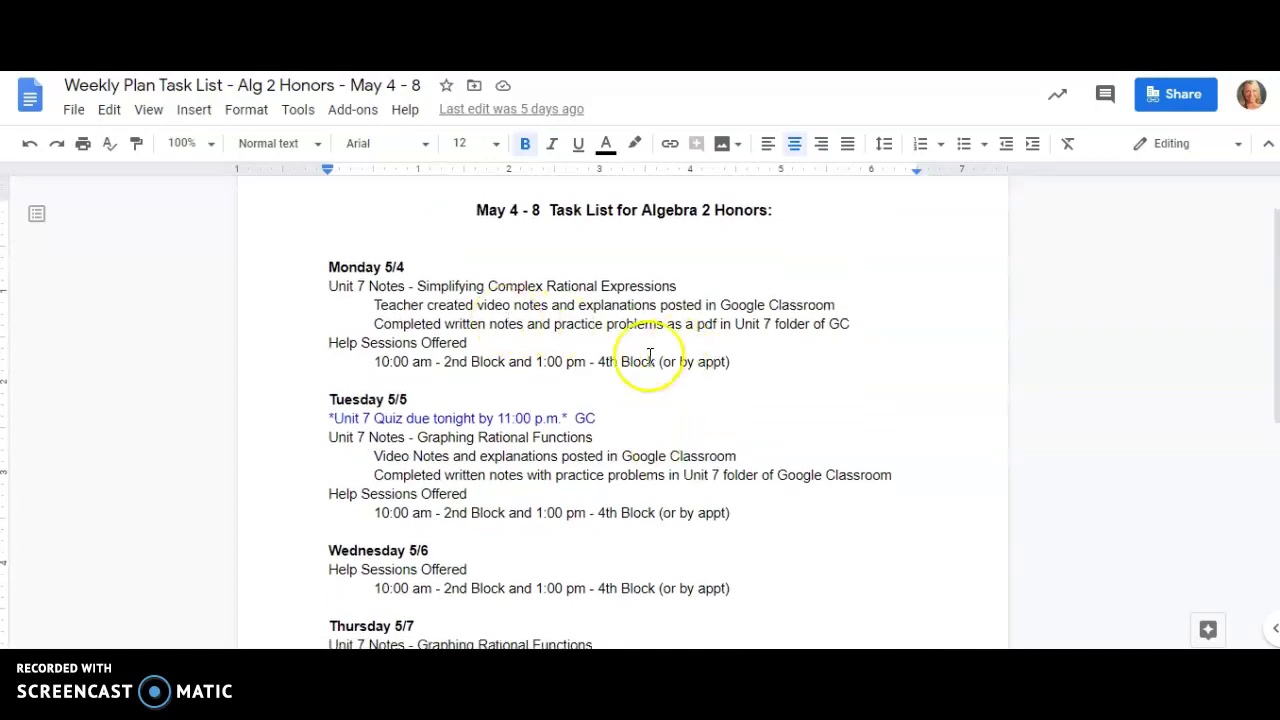
scroll(556, 376, down, 1)
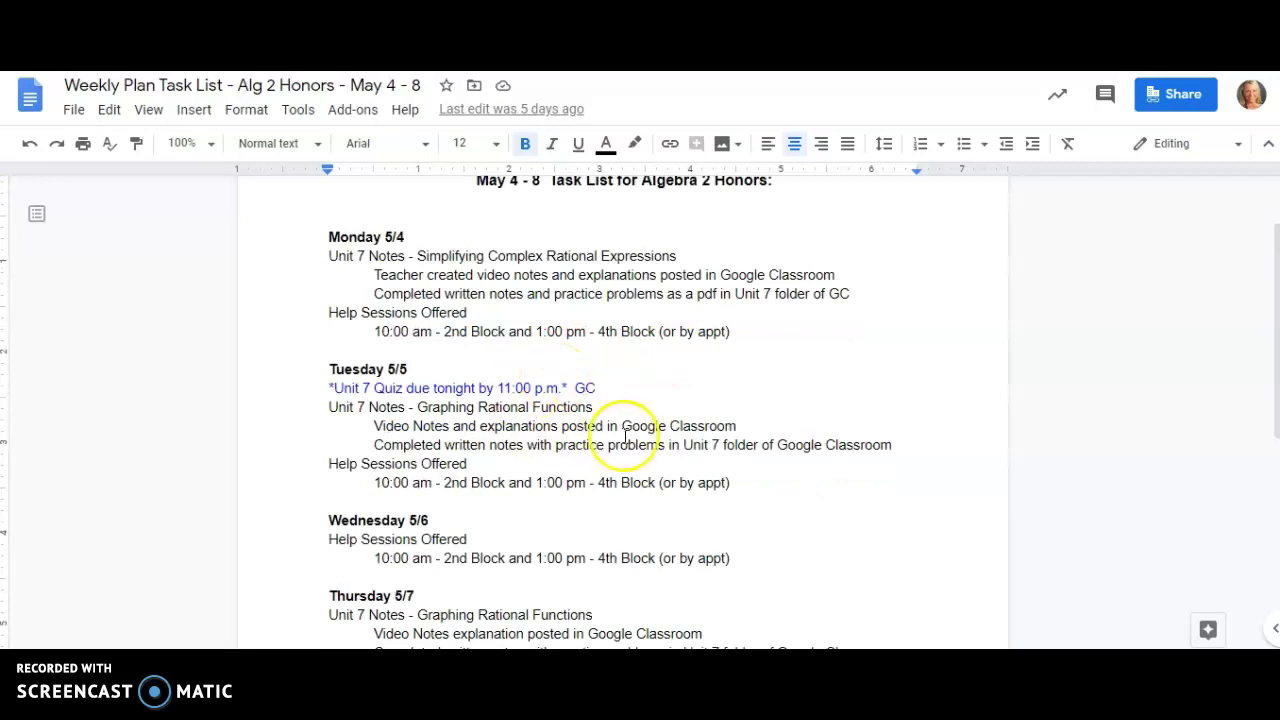
scroll(590, 445, down, 2)
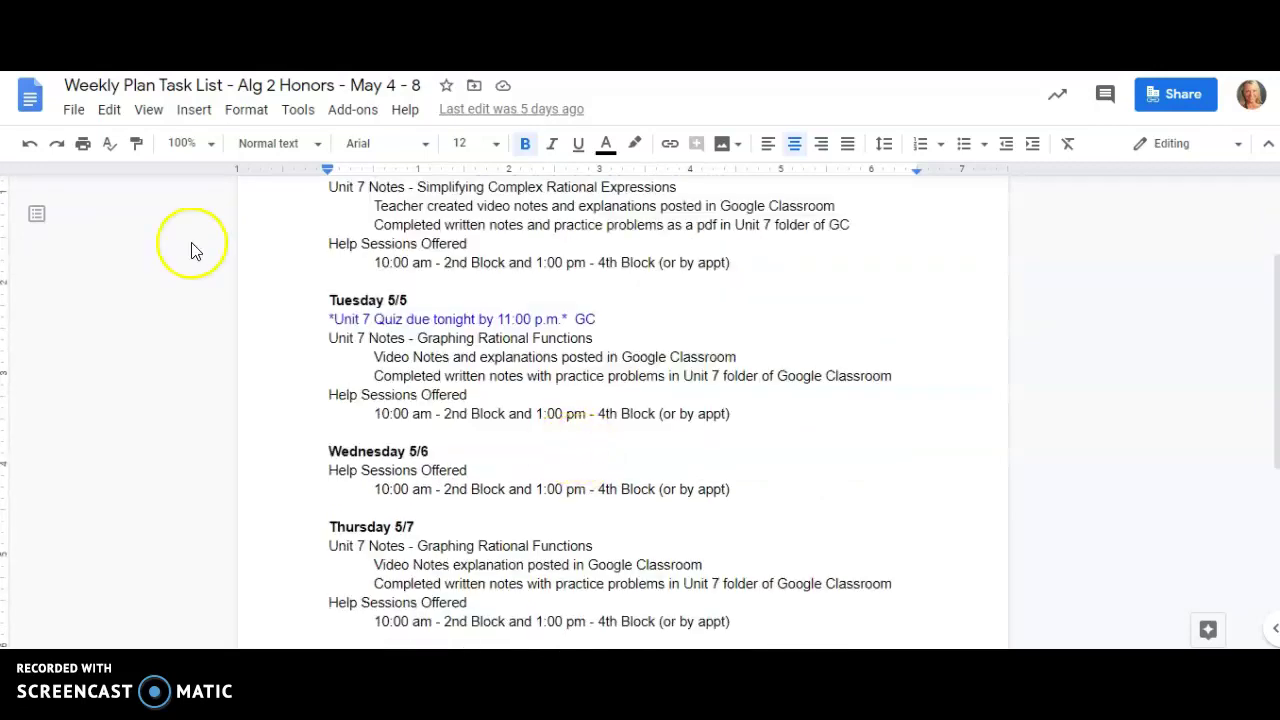
Step: Switch to Google Classroom and create an assignment titled "Testing" in the Algebra 2 Honors - 2nd Block classwork
key(ctrl+Tab)
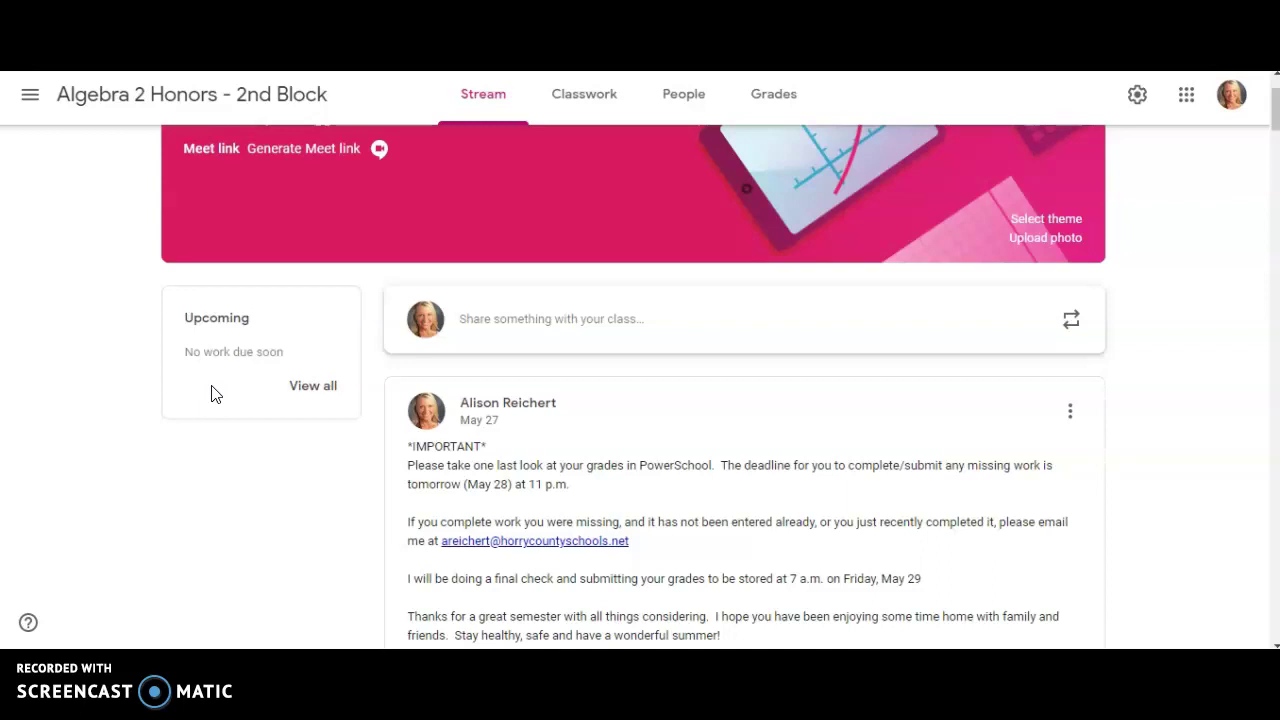
click(606, 104)
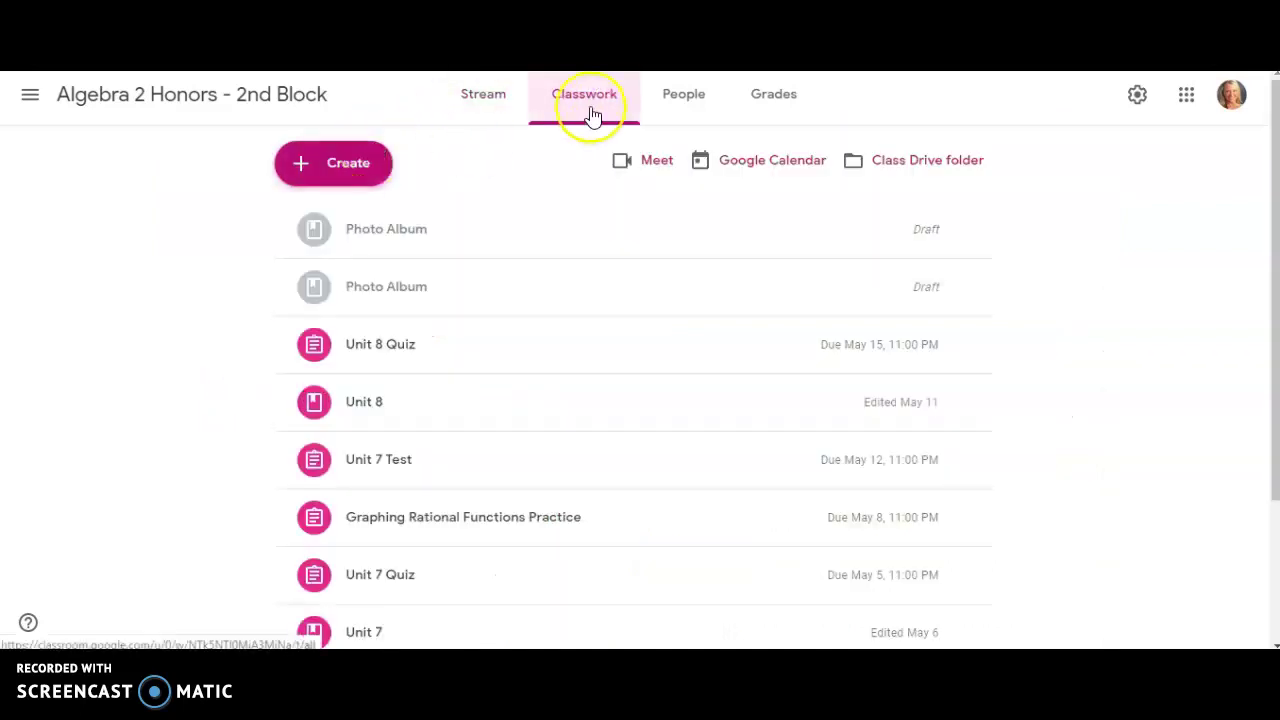
click(378, 162)
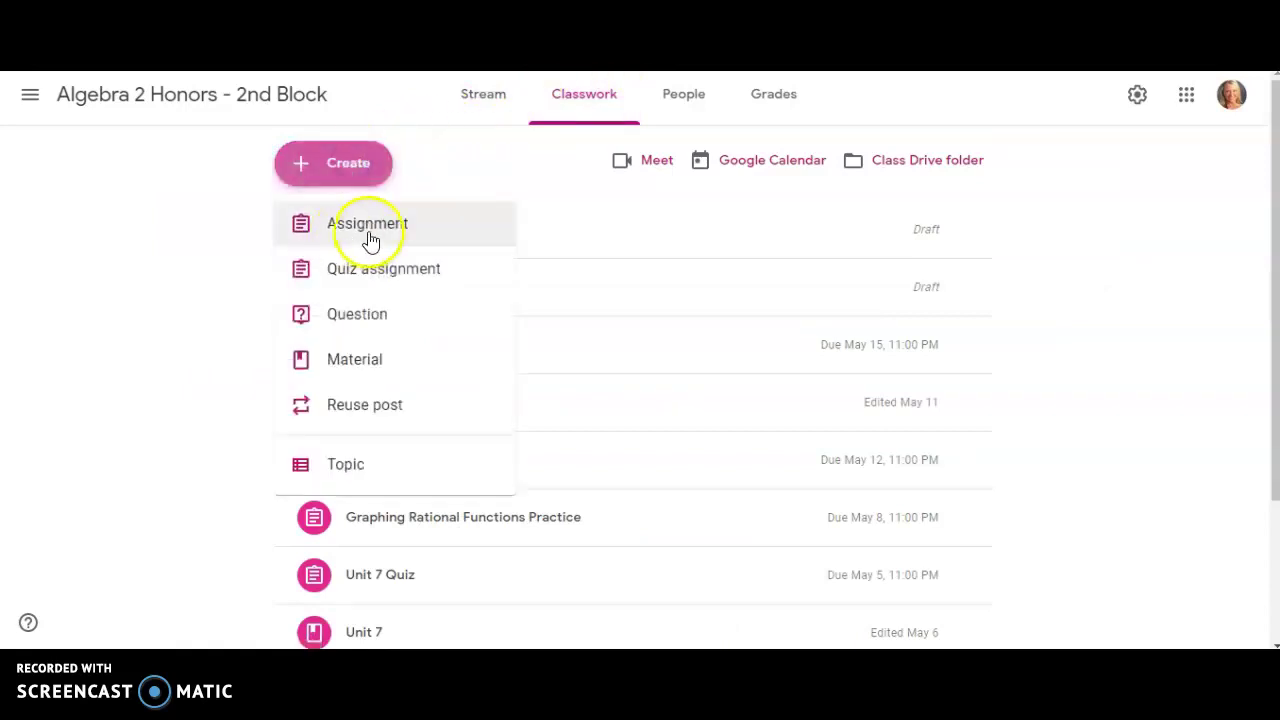
click(370, 236)
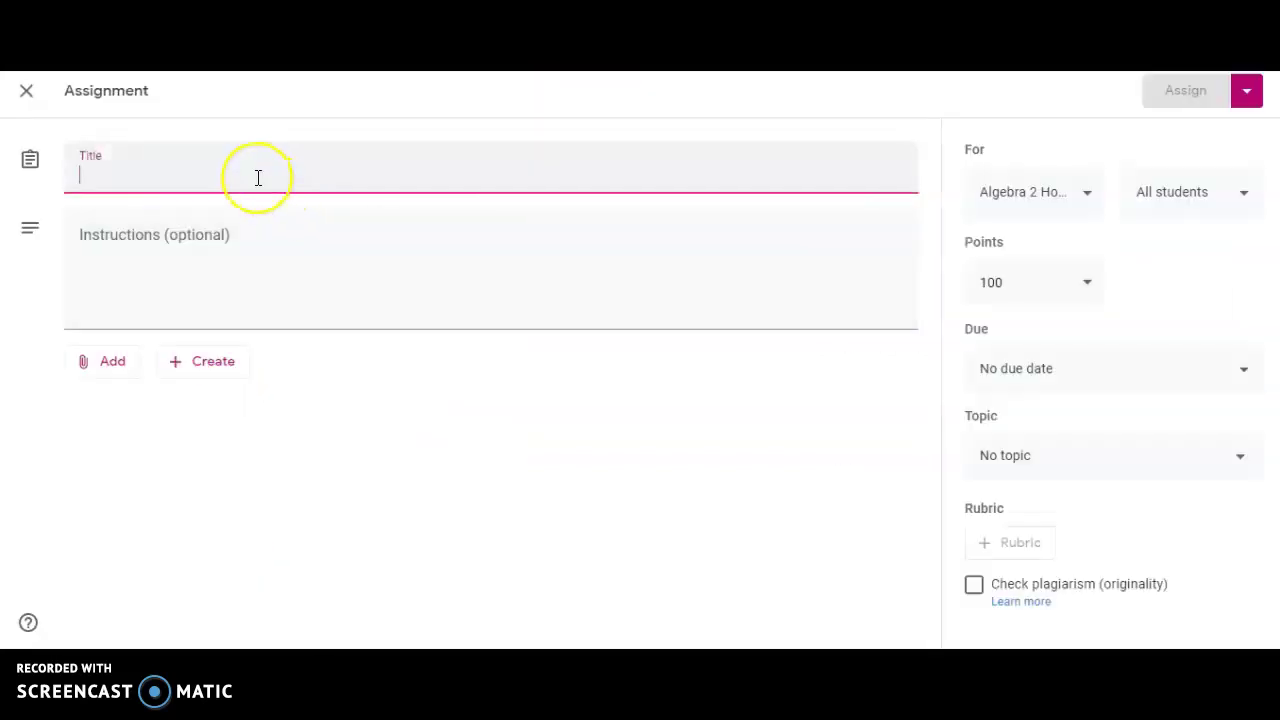
click(258, 178)
text(Testin)
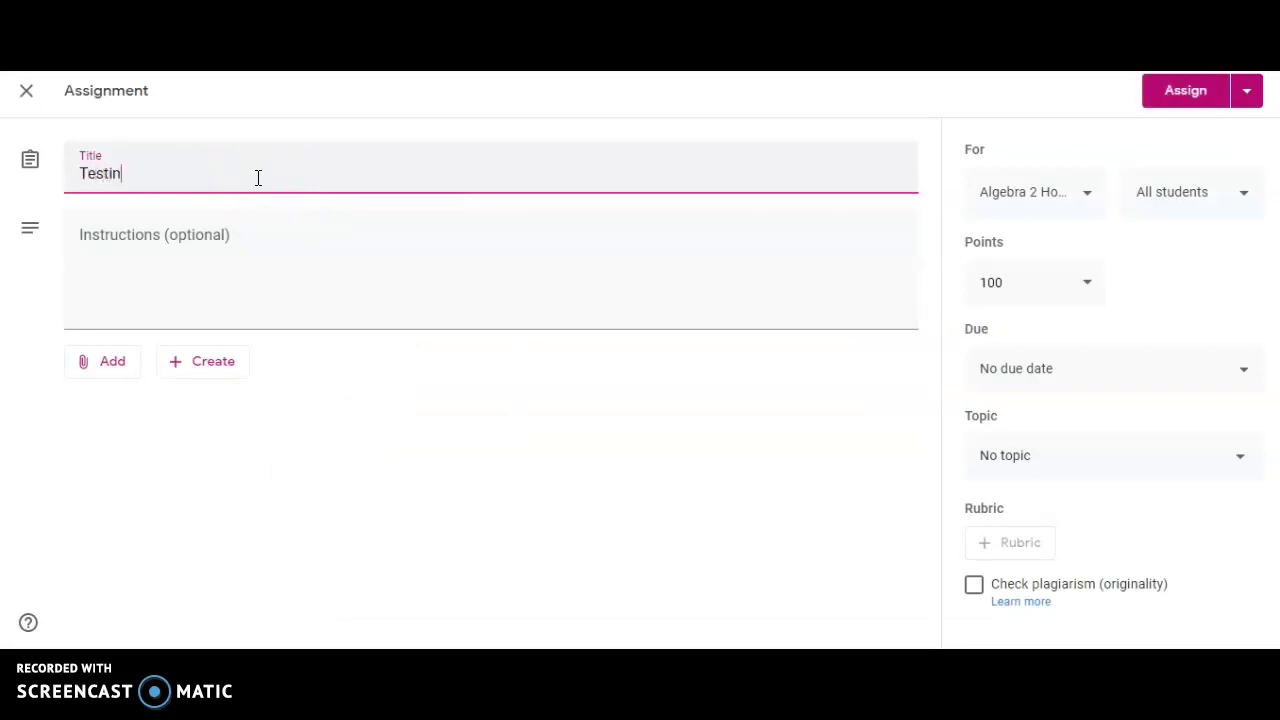
text(g)
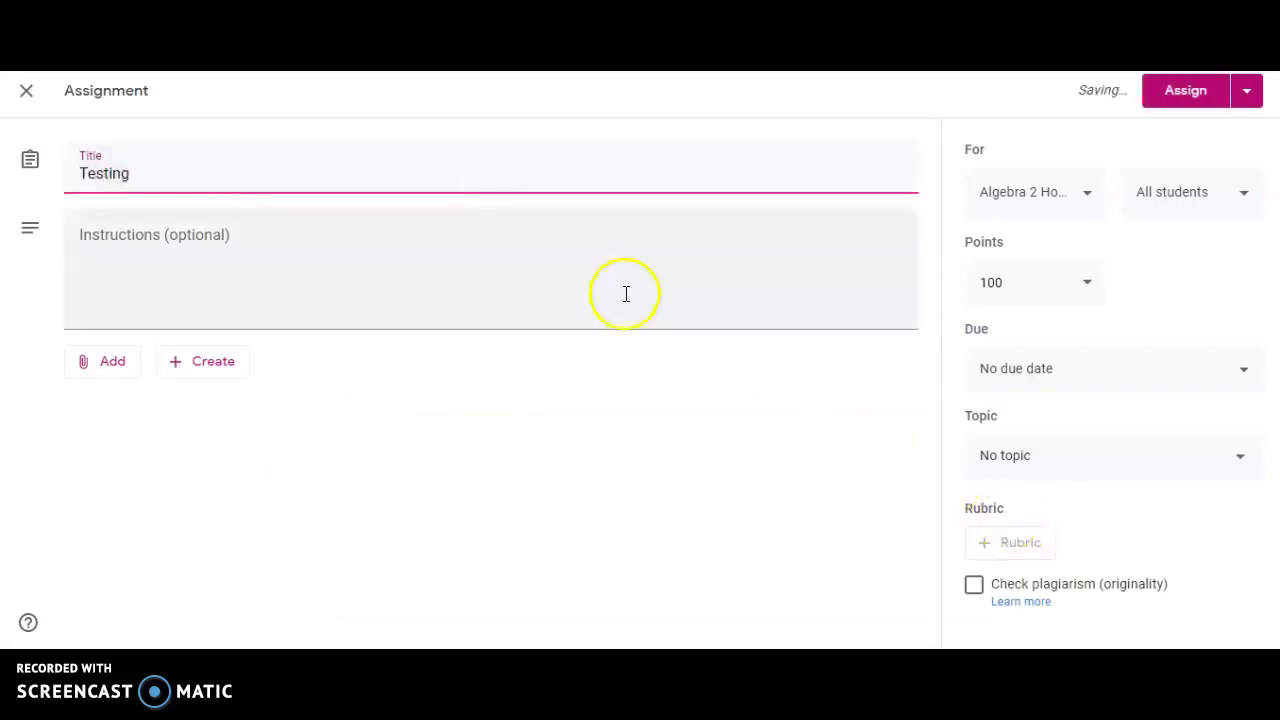
Step: Start creating a new rubric from scratch for the Testing assignment
click(431, 290)
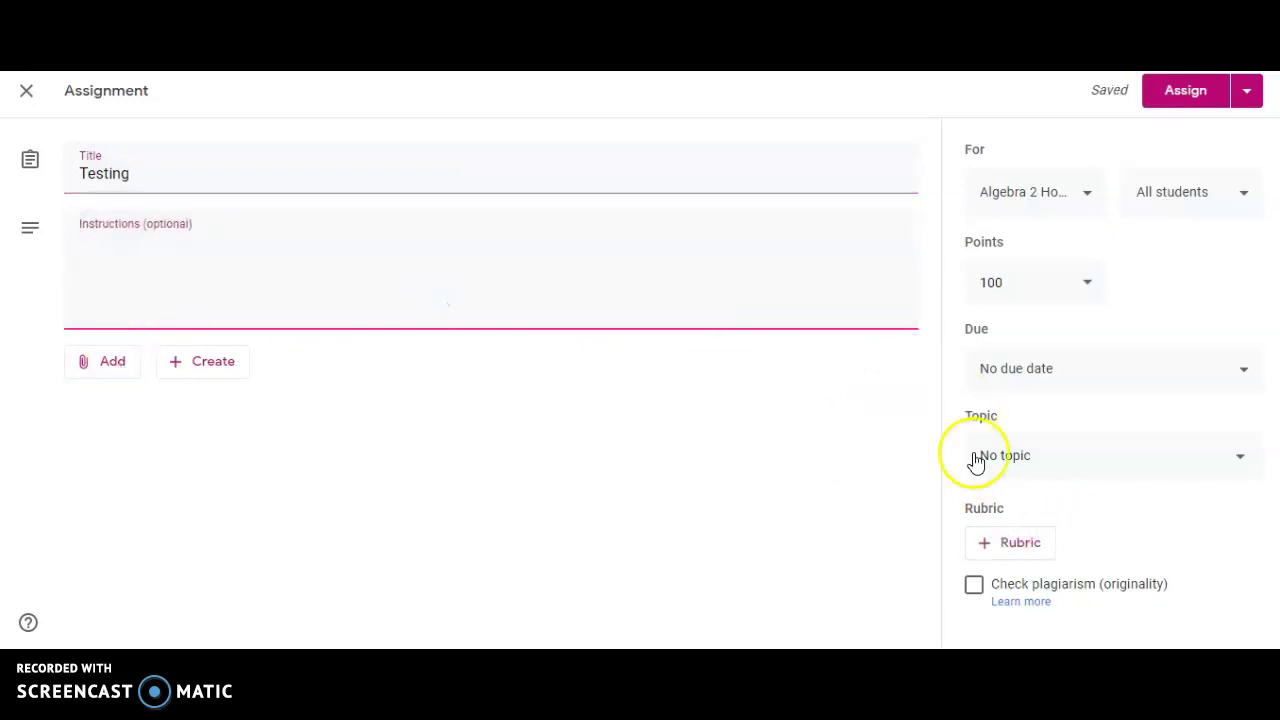
click(1028, 545)
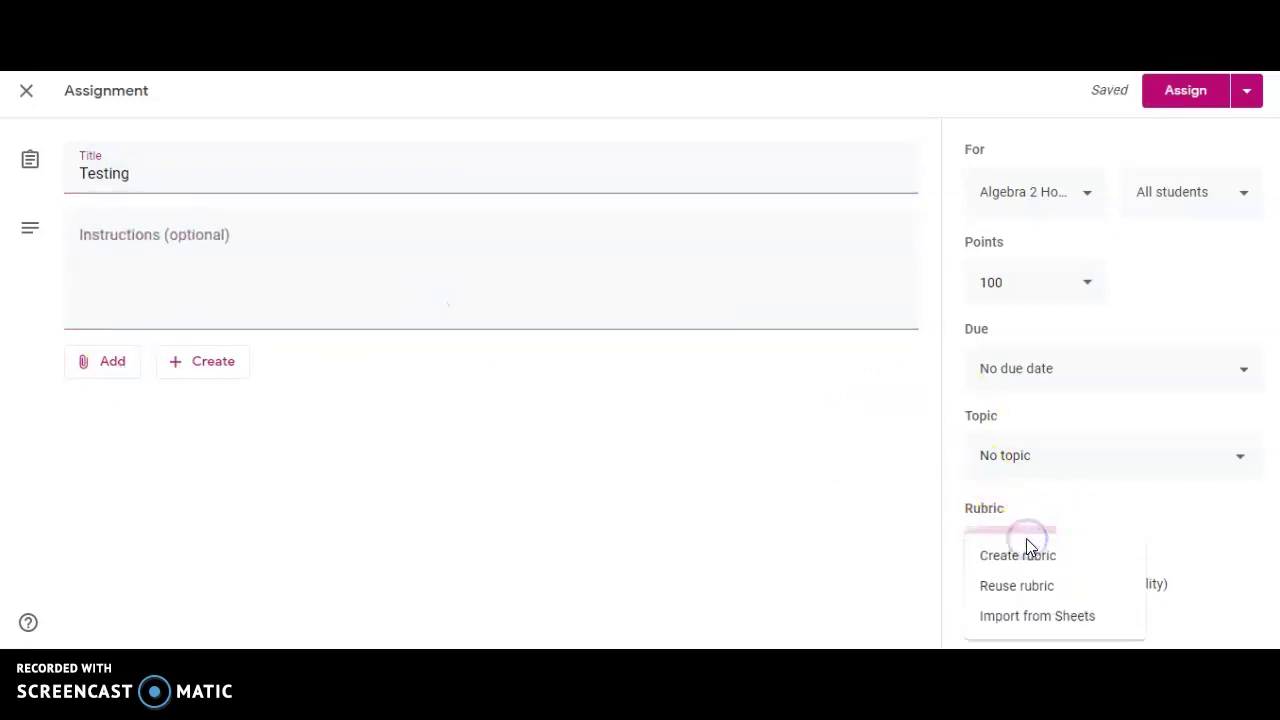
click(1025, 555)
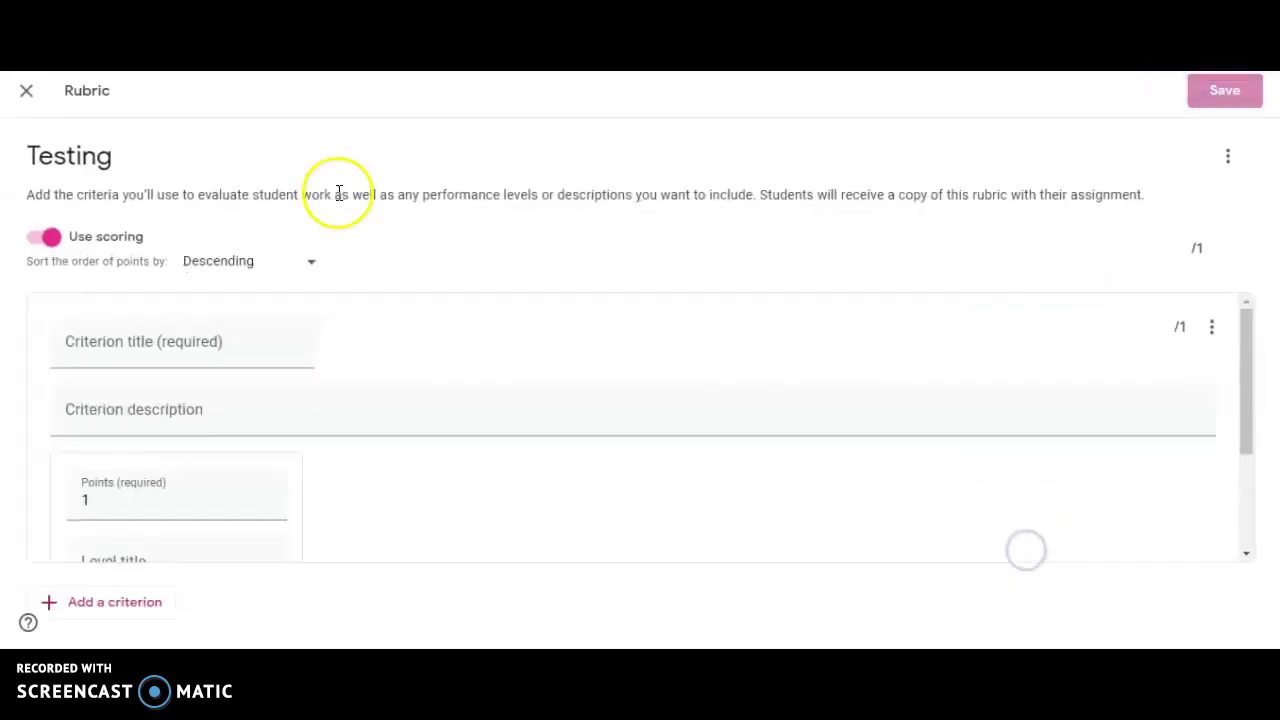
Step: Go through the first criterion's title, description and points fields, and add three more performance levels to it
click(197, 341)
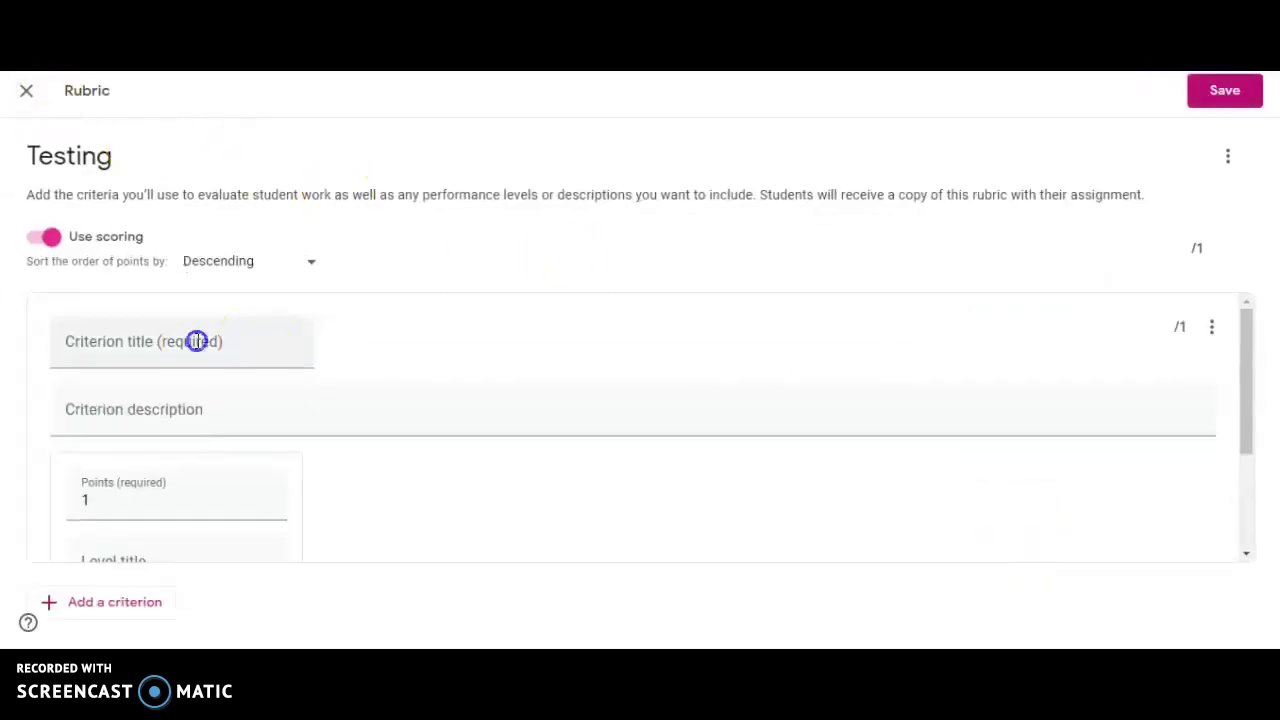
click(144, 418)
click(171, 526)
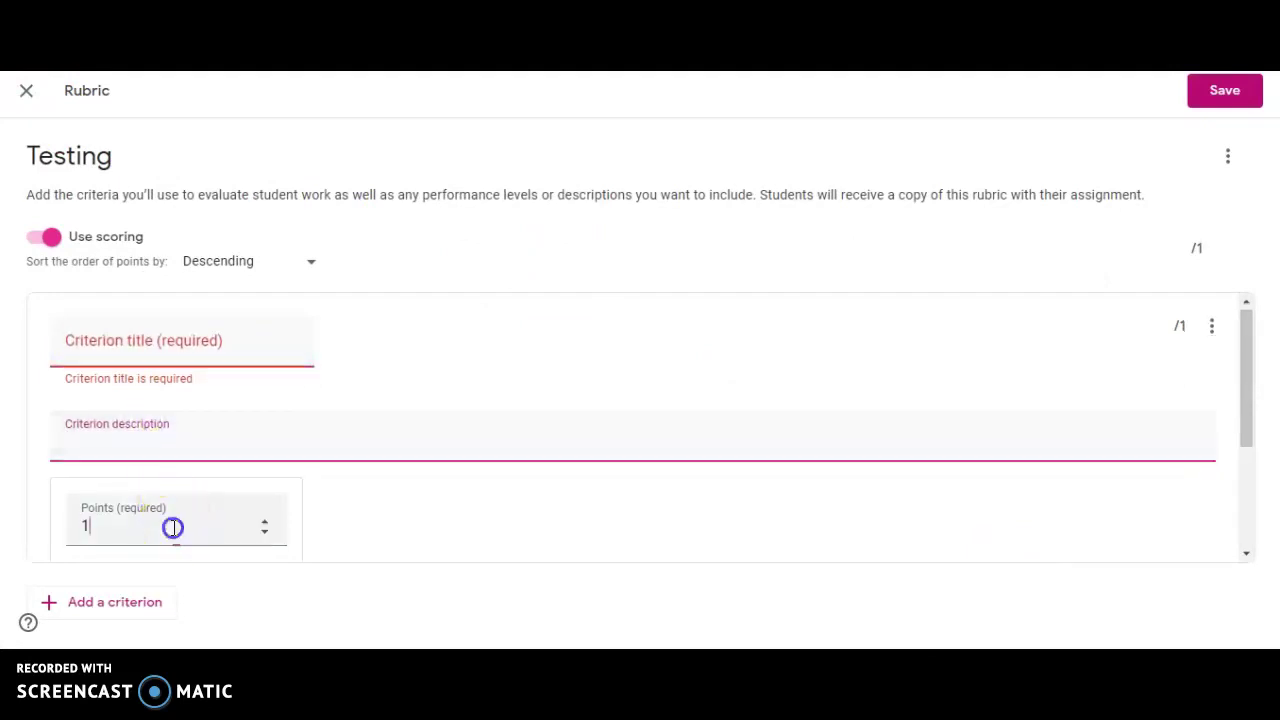
scroll(172, 533, down, 2)
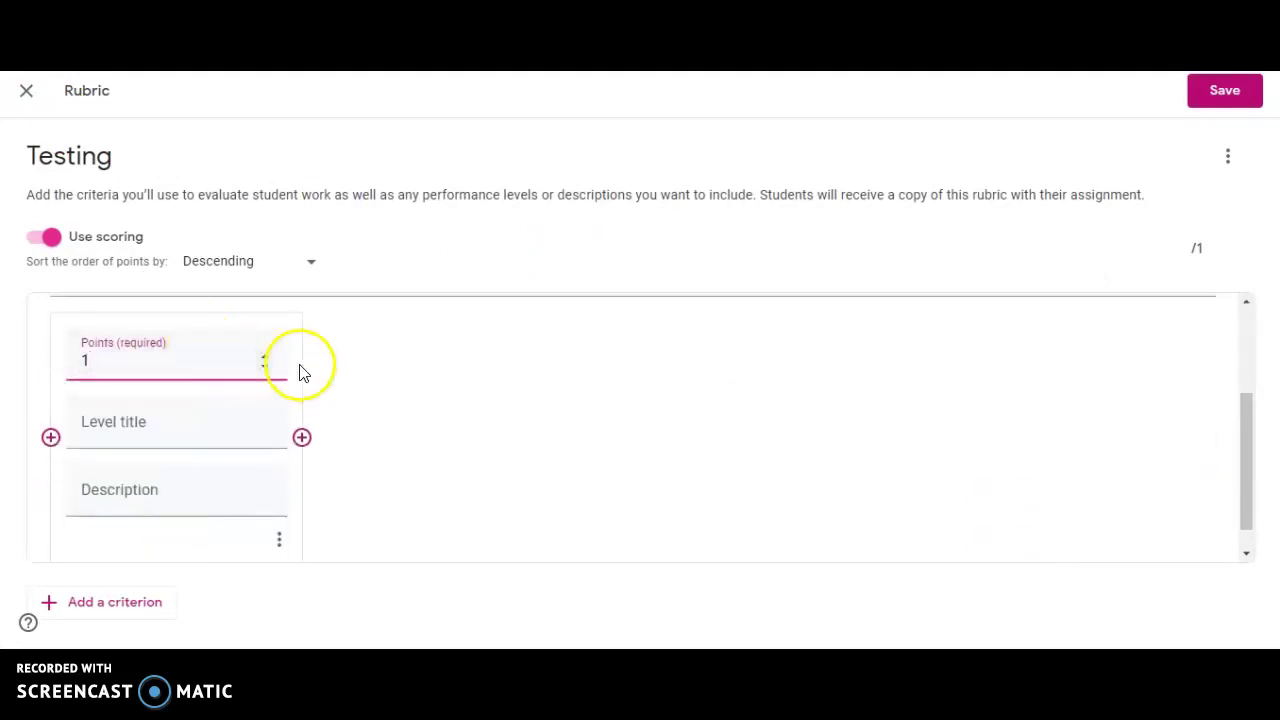
click(476, 366)
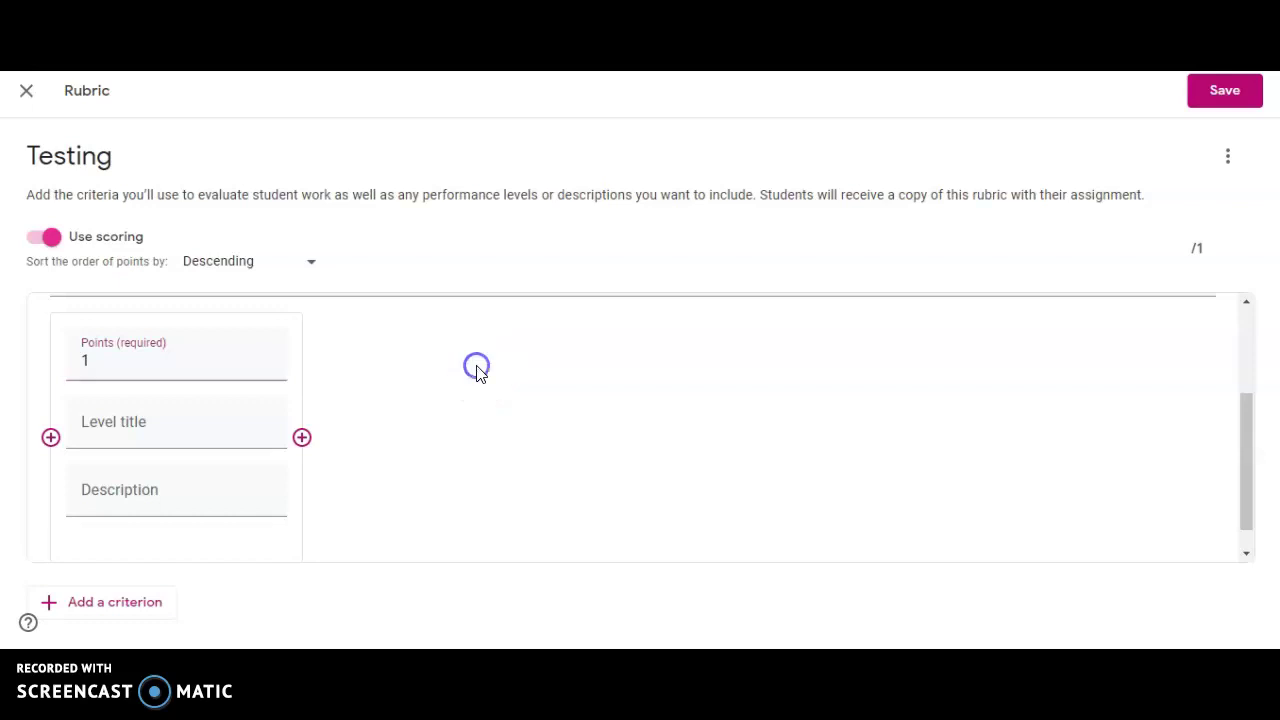
click(302, 437)
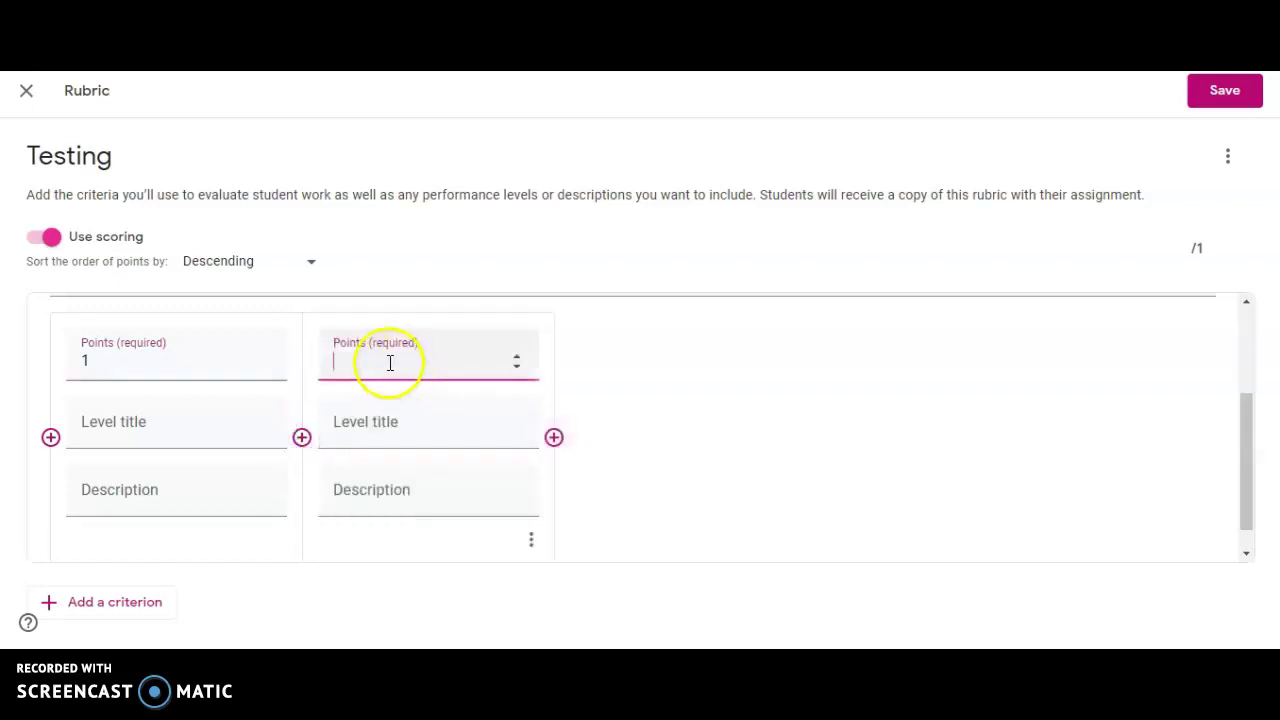
click(554, 438)
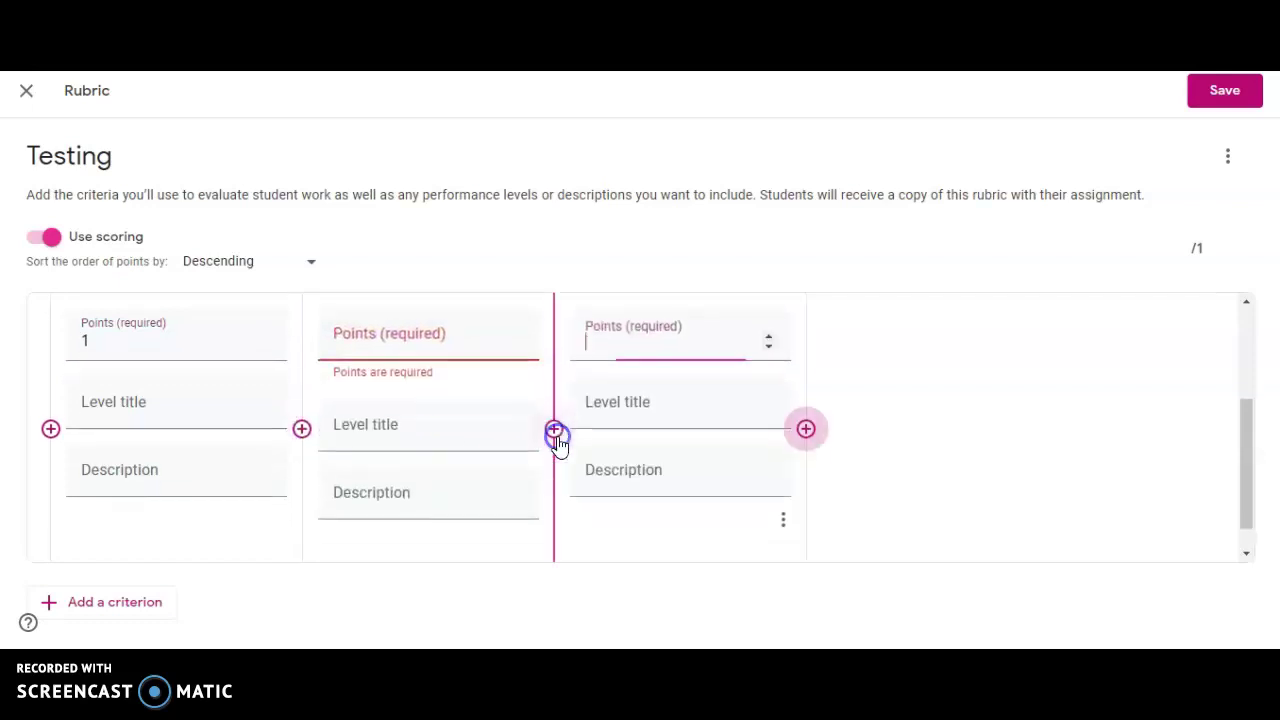
click(806, 429)
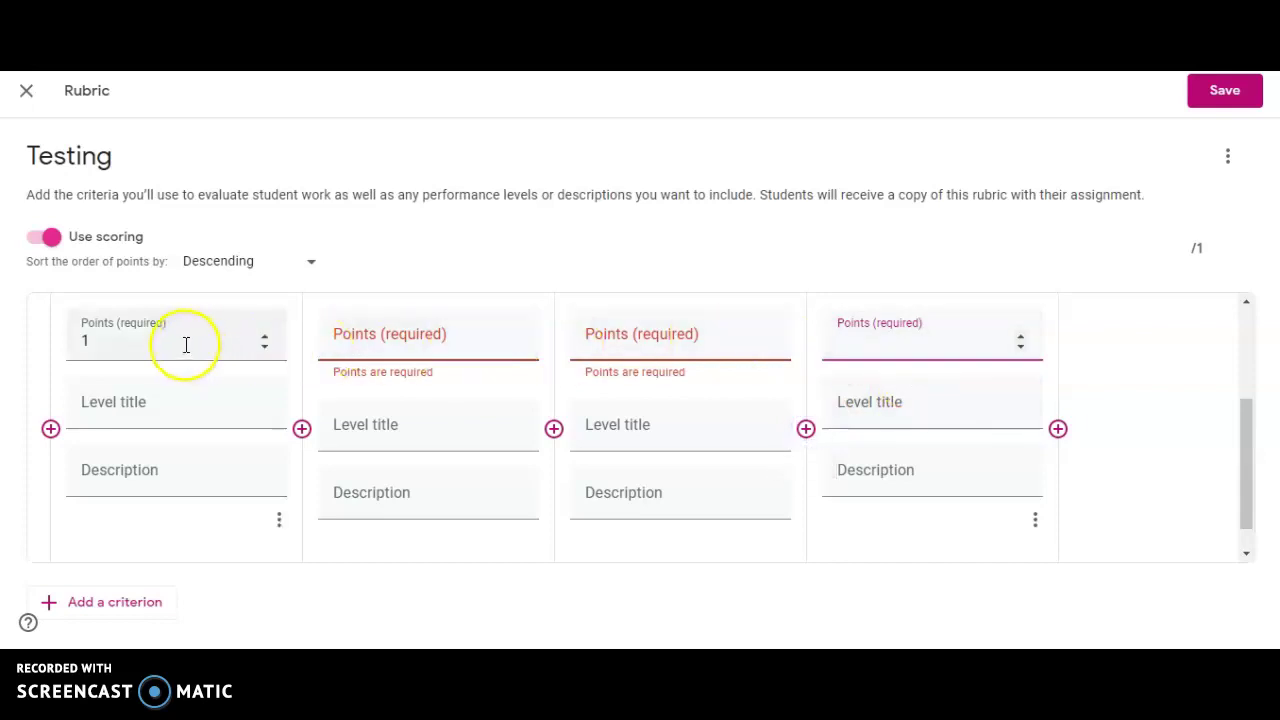
Step: Set the points of the criterion's first performance level to 5
click(263, 336)
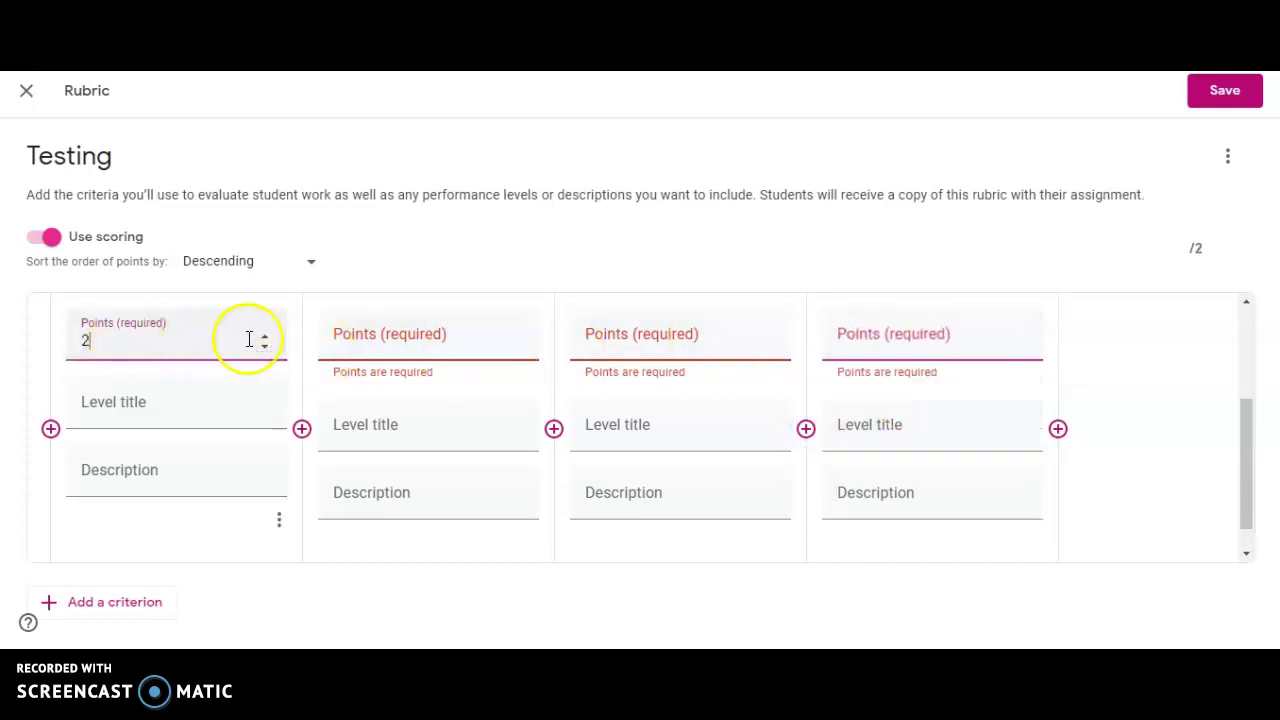
click(263, 337)
click(263, 337)
click(263, 337)
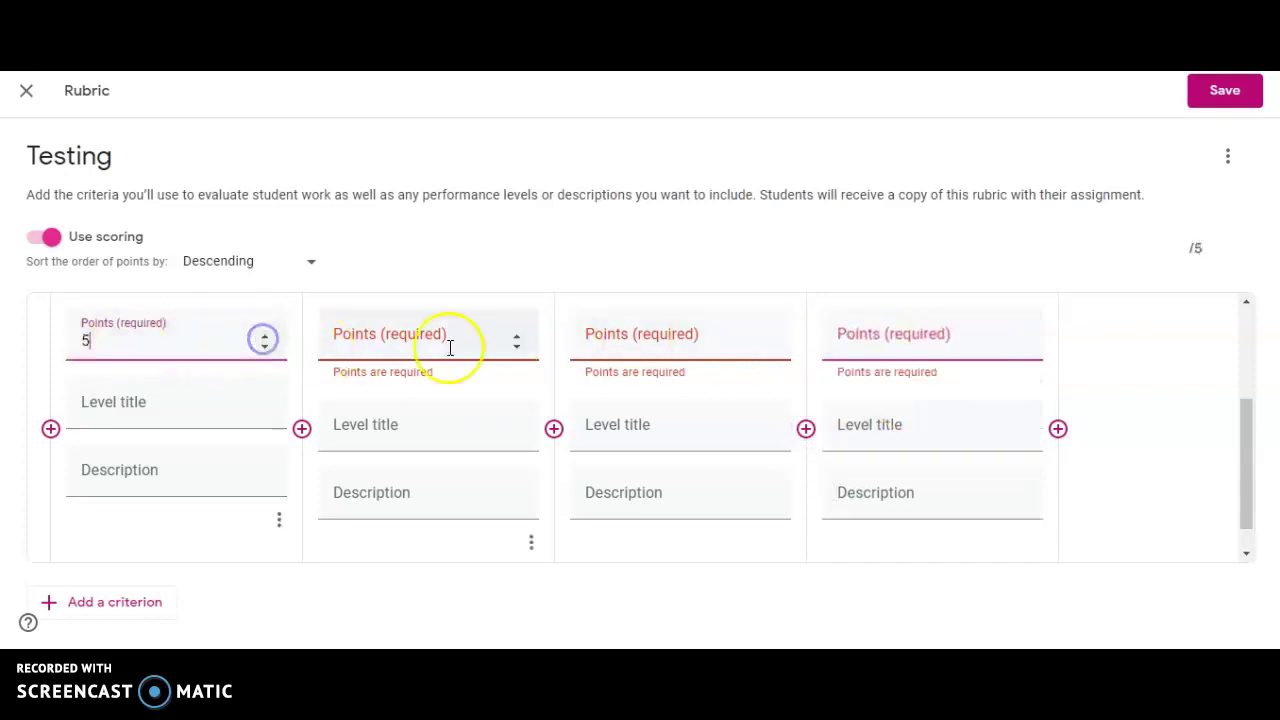
Step: Set the second performance level to 4 points and enter the points for the third level
click(518, 349)
click(518, 349)
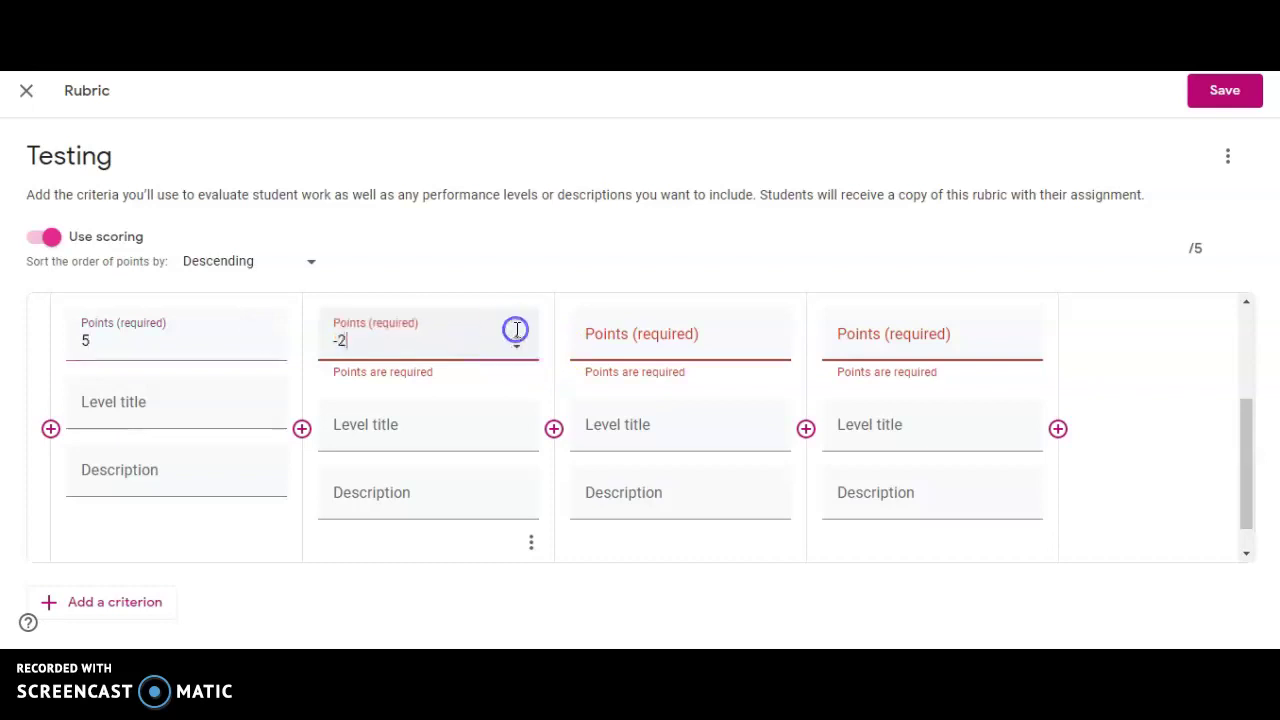
click(514, 333)
click(515, 336)
click(515, 336)
click(515, 336)
click(515, 336)
click(515, 336)
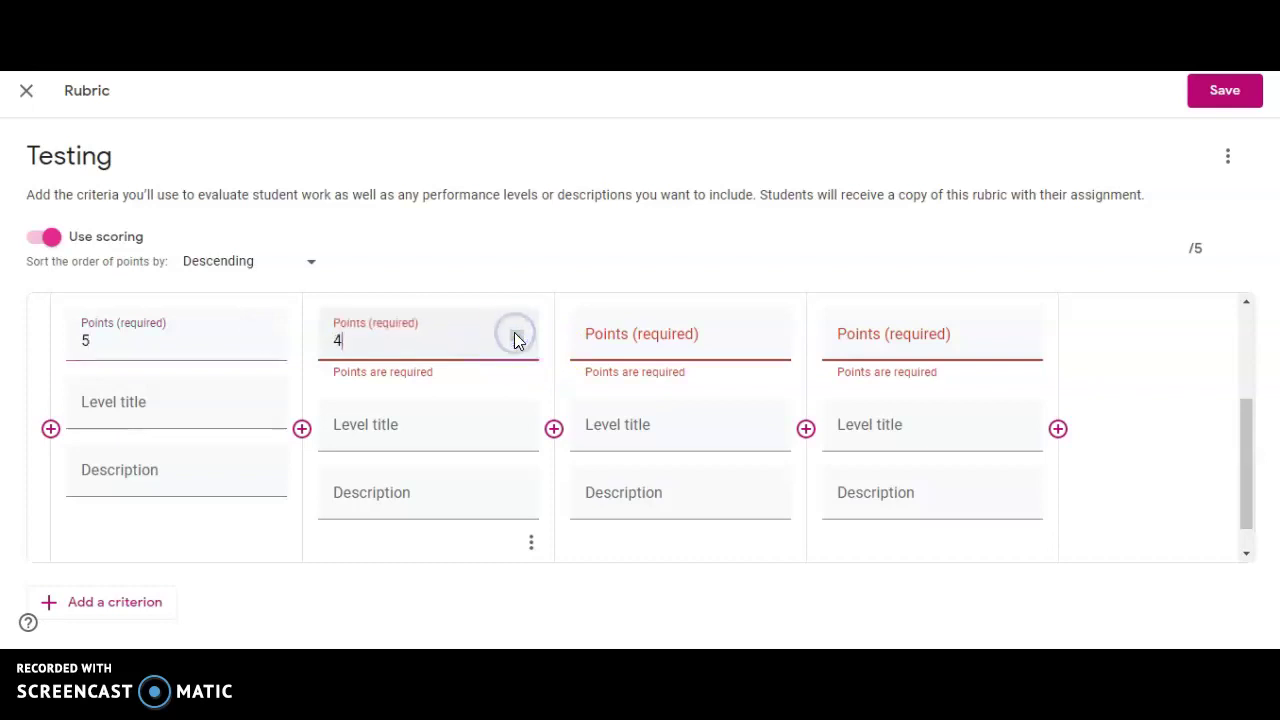
click(768, 337)
click(768, 337)
click(768, 337)
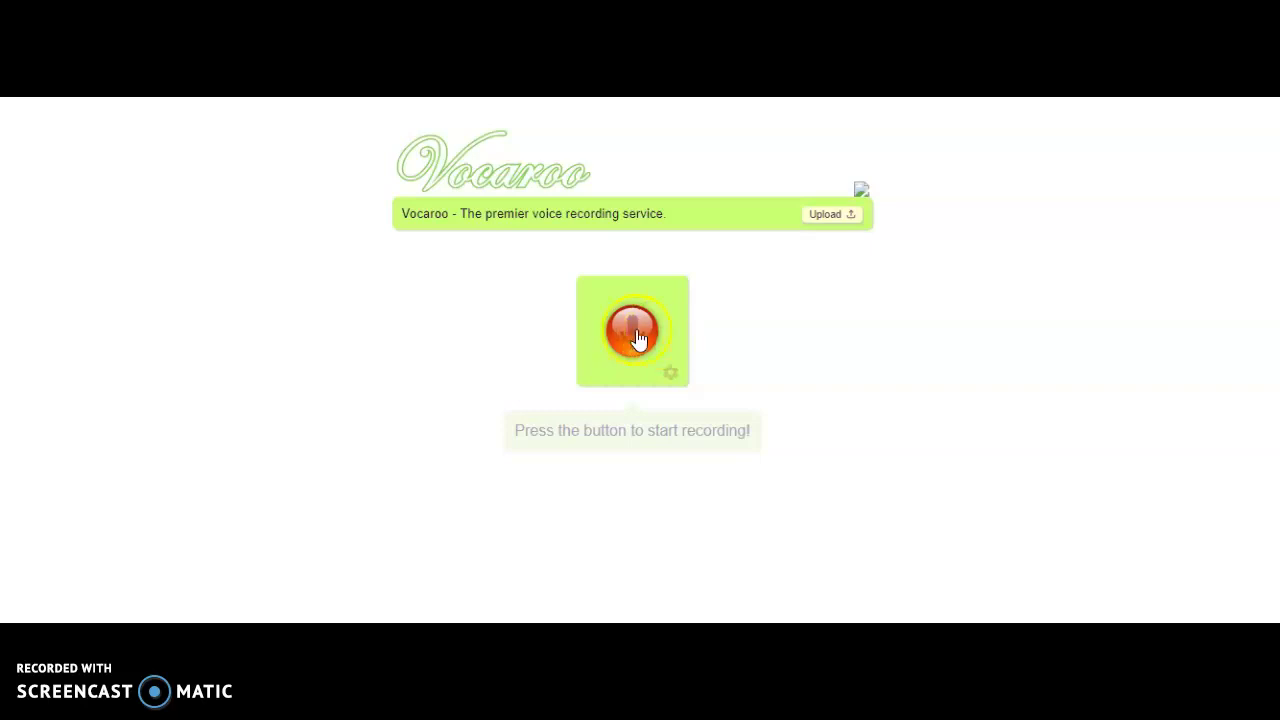
Step: Switch to Vocaroo, allow microphone access and record a voice message of about 8 seconds
click(630, 338)
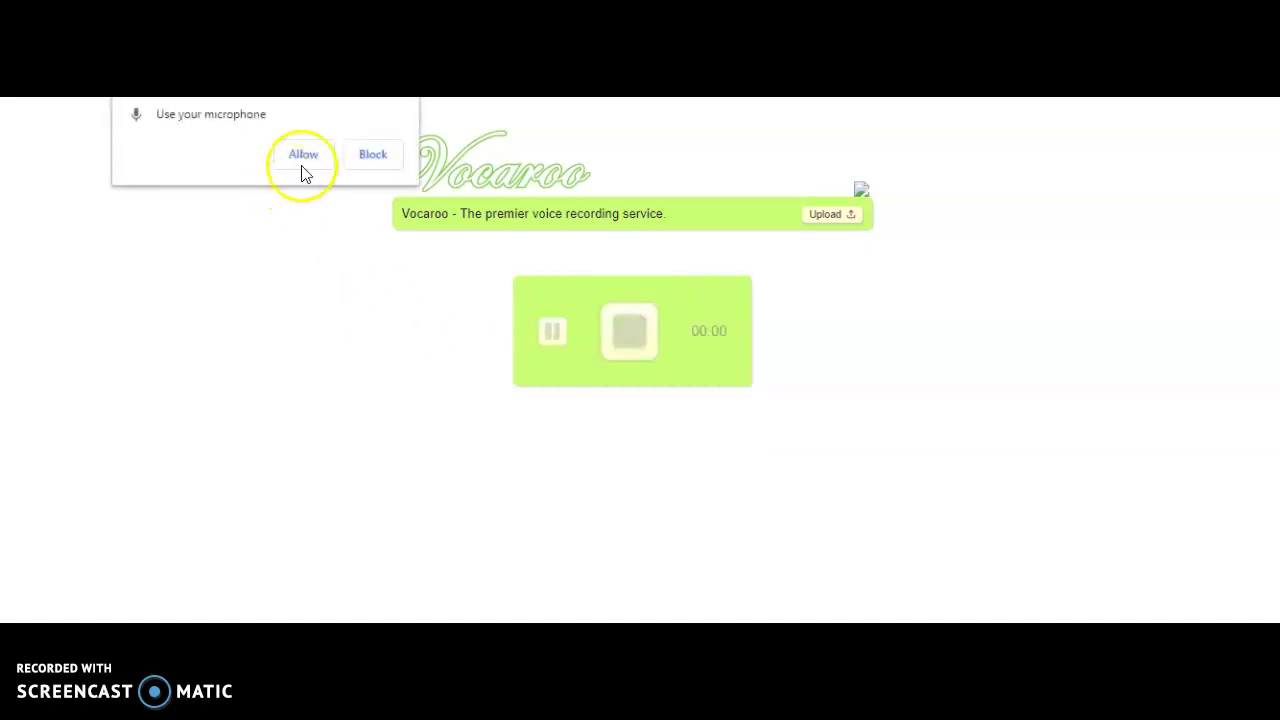
click(303, 157)
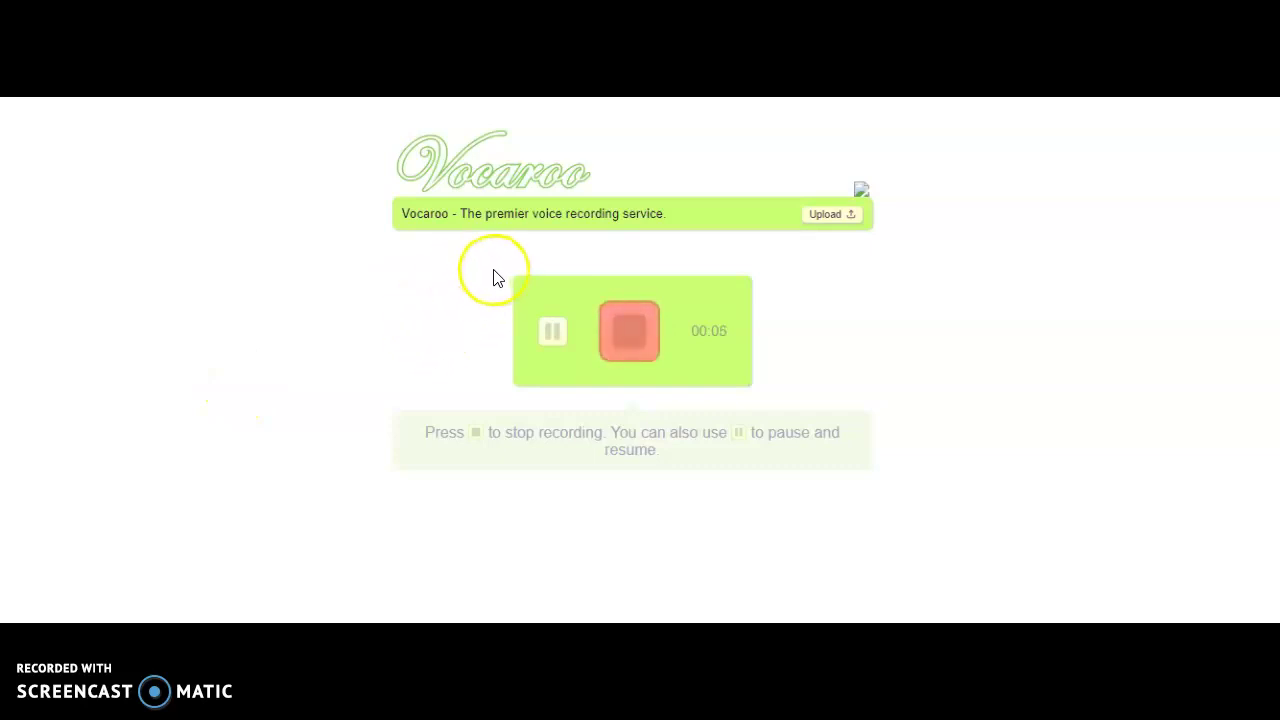
click(625, 344)
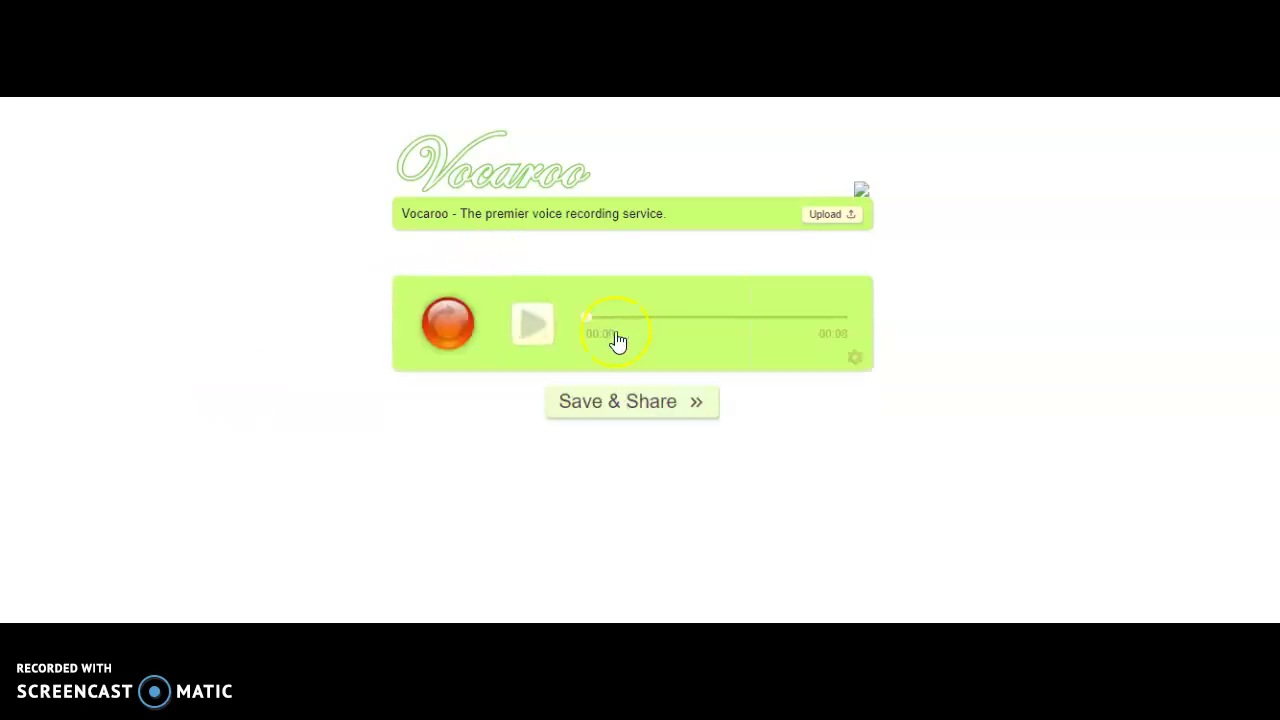
Step: Save the voice recording for sharing and copy its share link
click(613, 401)
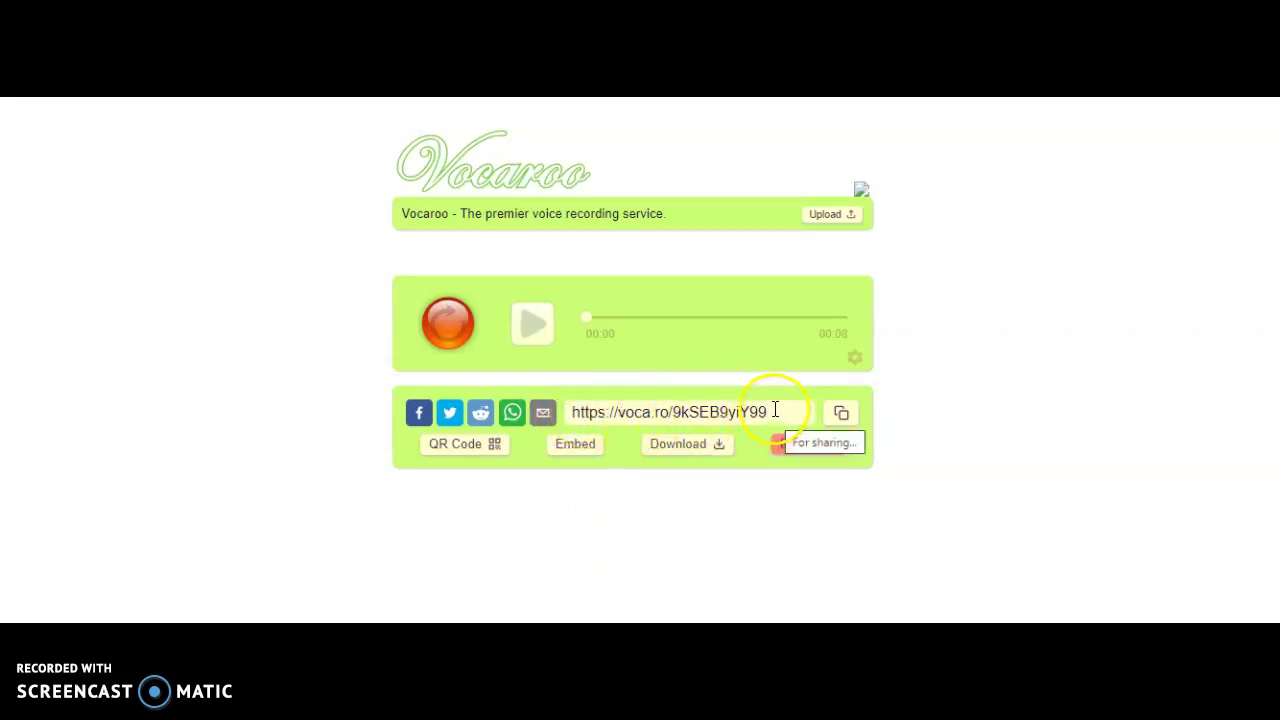
click(843, 417)
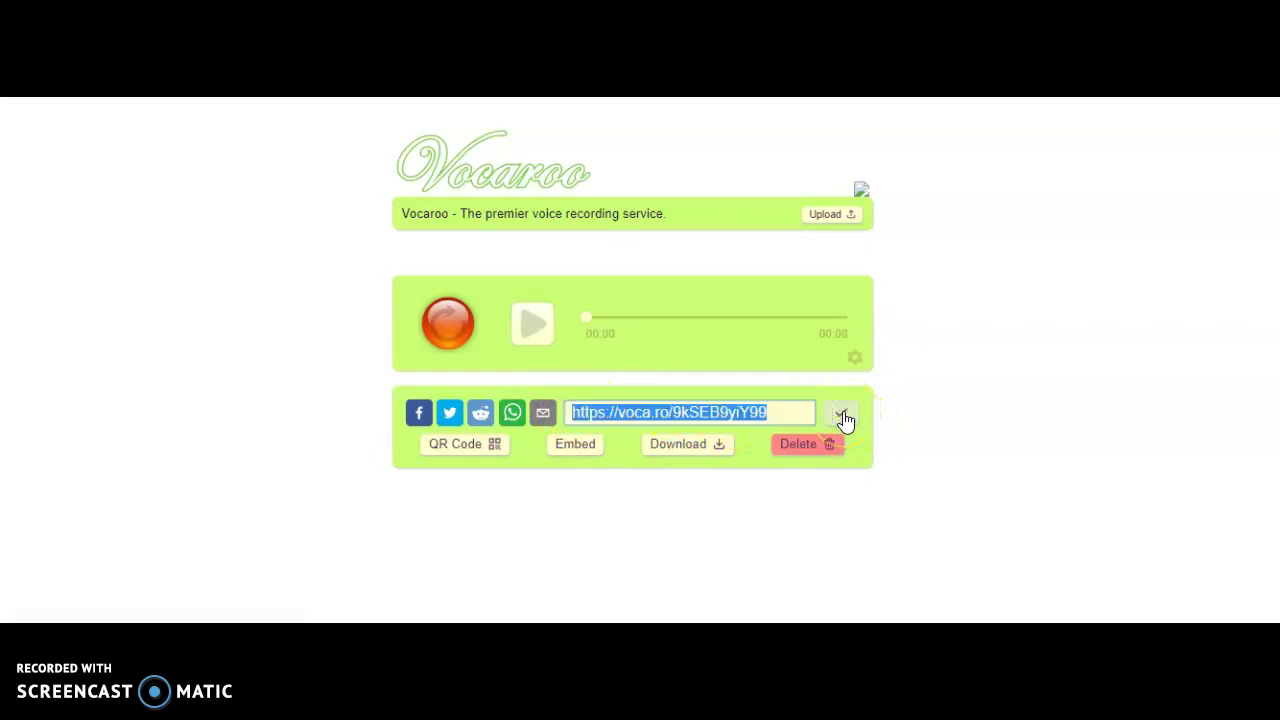
click(849, 418)
click(571, 541)
click(424, 501)
click(275, 531)
click(241, 488)
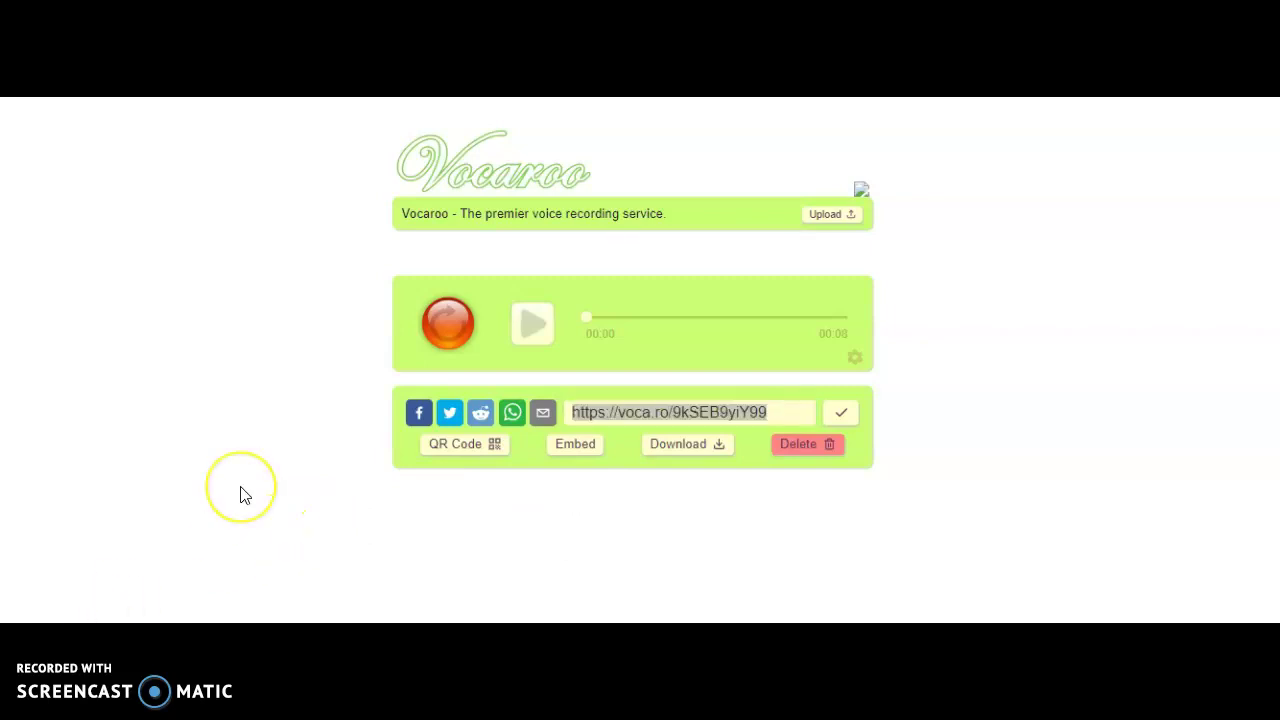